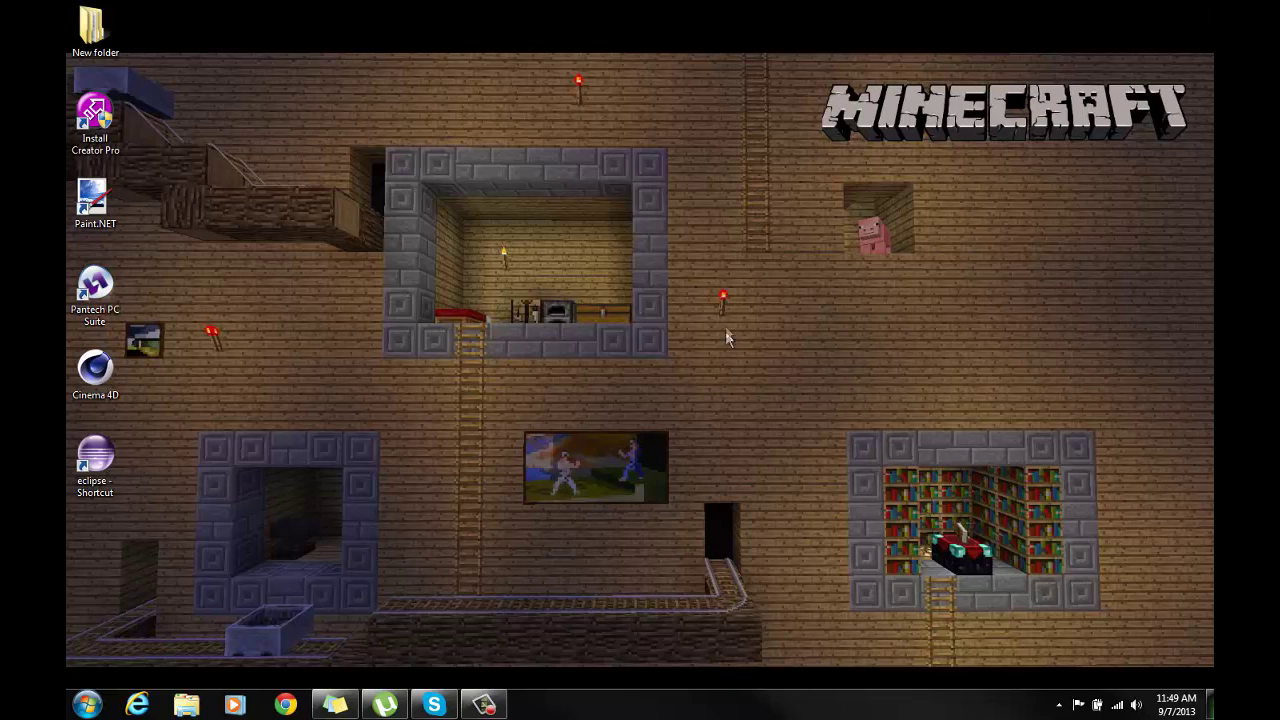
left_click_drag(726, 310, 708, 285)
left_click(721, 292)
left_click(720, 290)
Open the Downloads page of the Eclipse website in a maximized Chrome window.
left_click(288, 706)
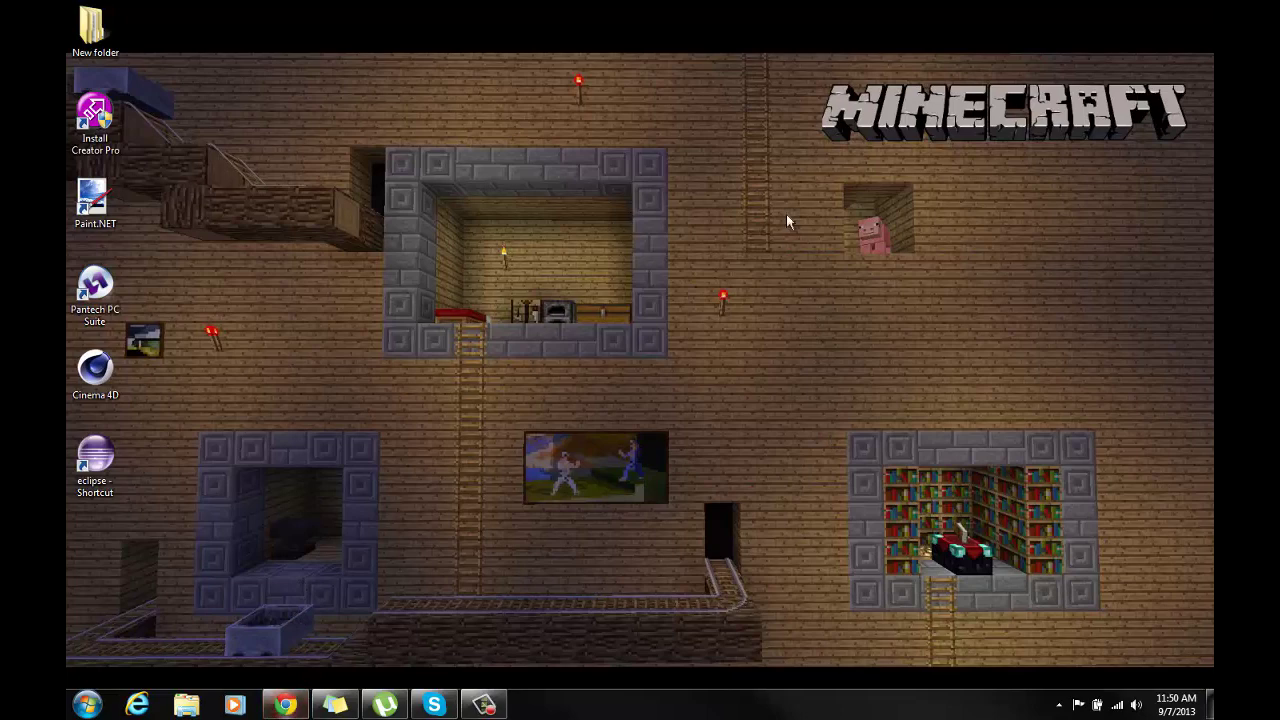
left_click_drag(457, 10, 1213, 150)
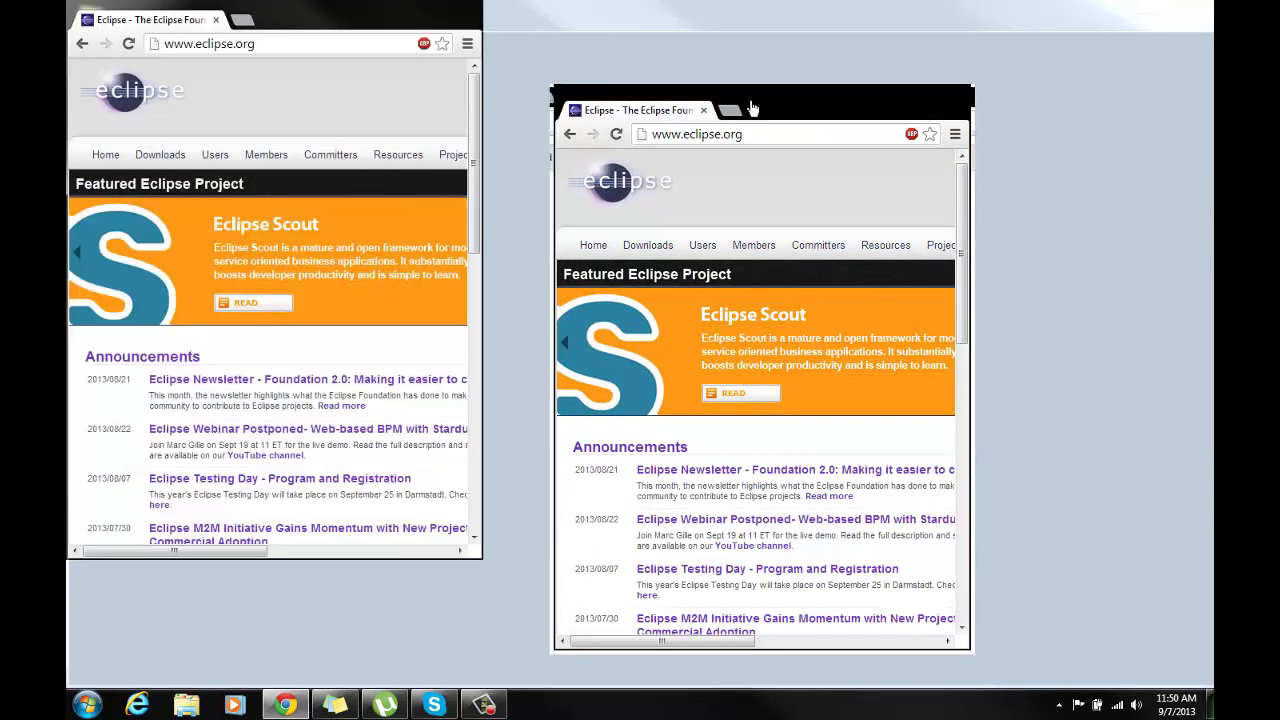
double_click(753, 107)
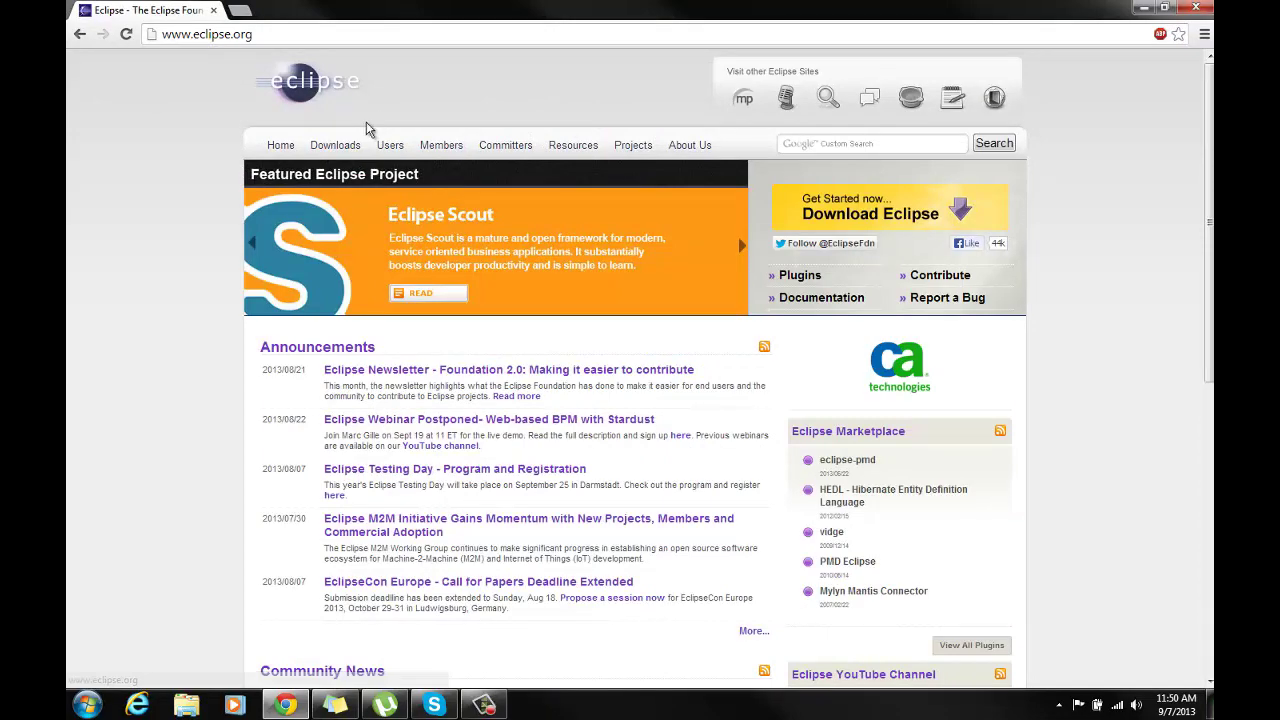
scroll(912, 512, "down", 3)
scroll(912, 512, "up", 3)
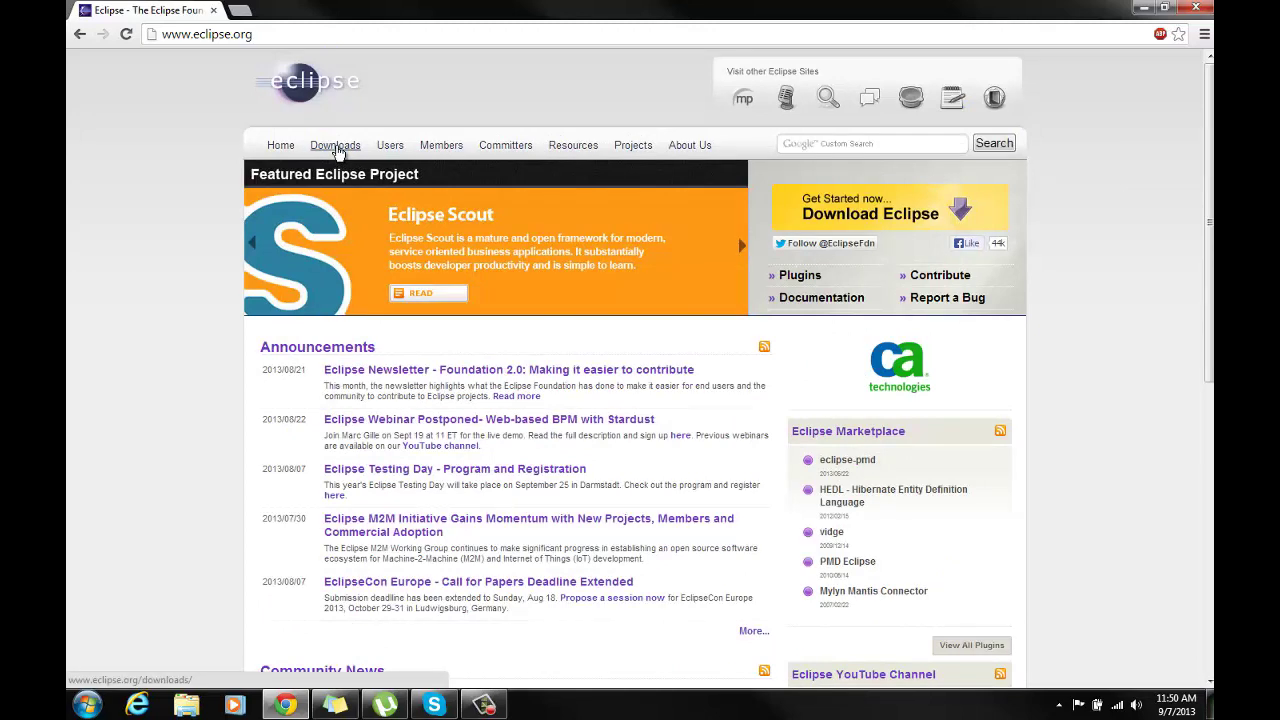
left_click(336, 147)
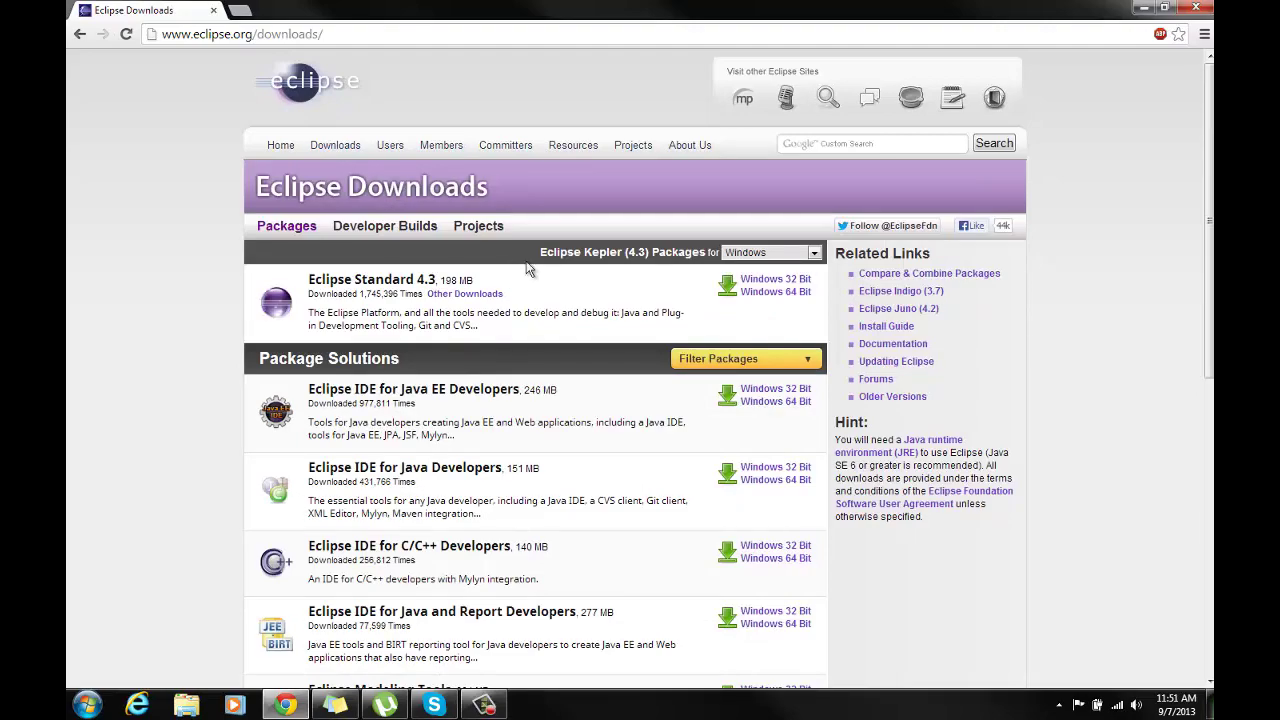
Look through the packages and start downloading Eclipse Standard 4.3 for Windows 64 Bit from the Georgia Tech Software Library mirror.
scroll(530, 266, "down", 2)
scroll(541, 265, "down", 6)
scroll(520, 272, "up", 8)
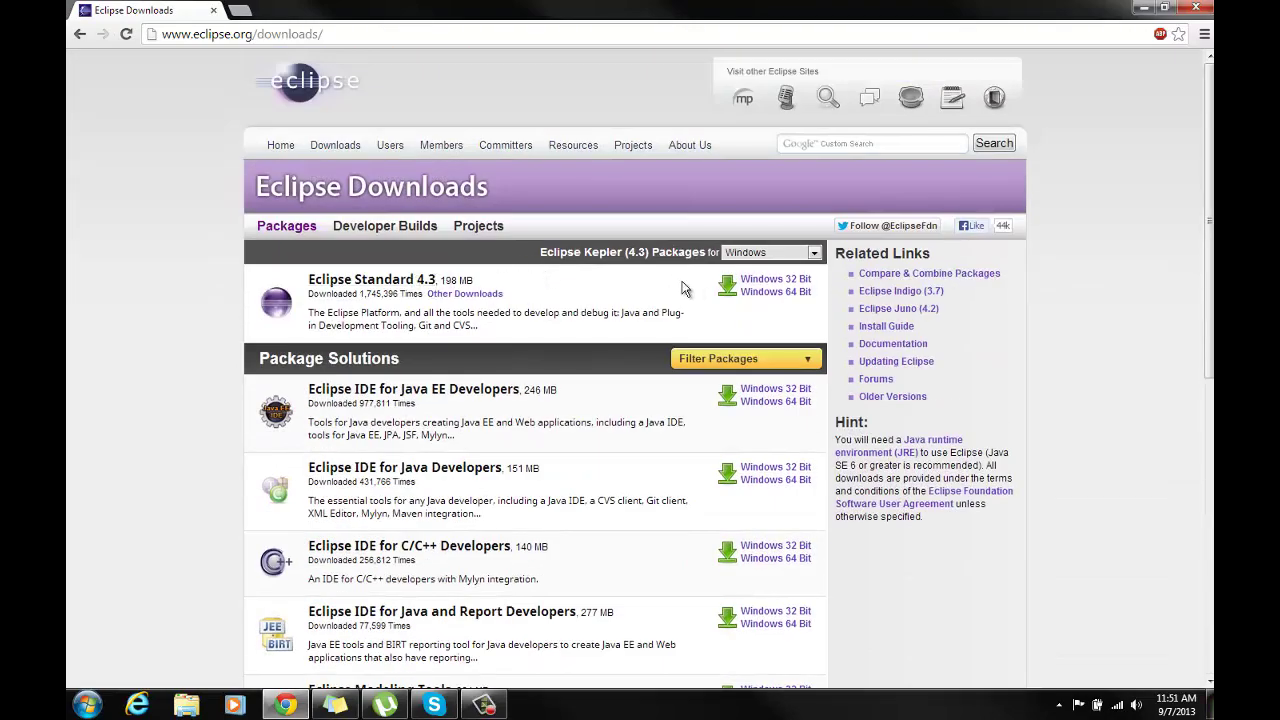
left_click(770, 293)
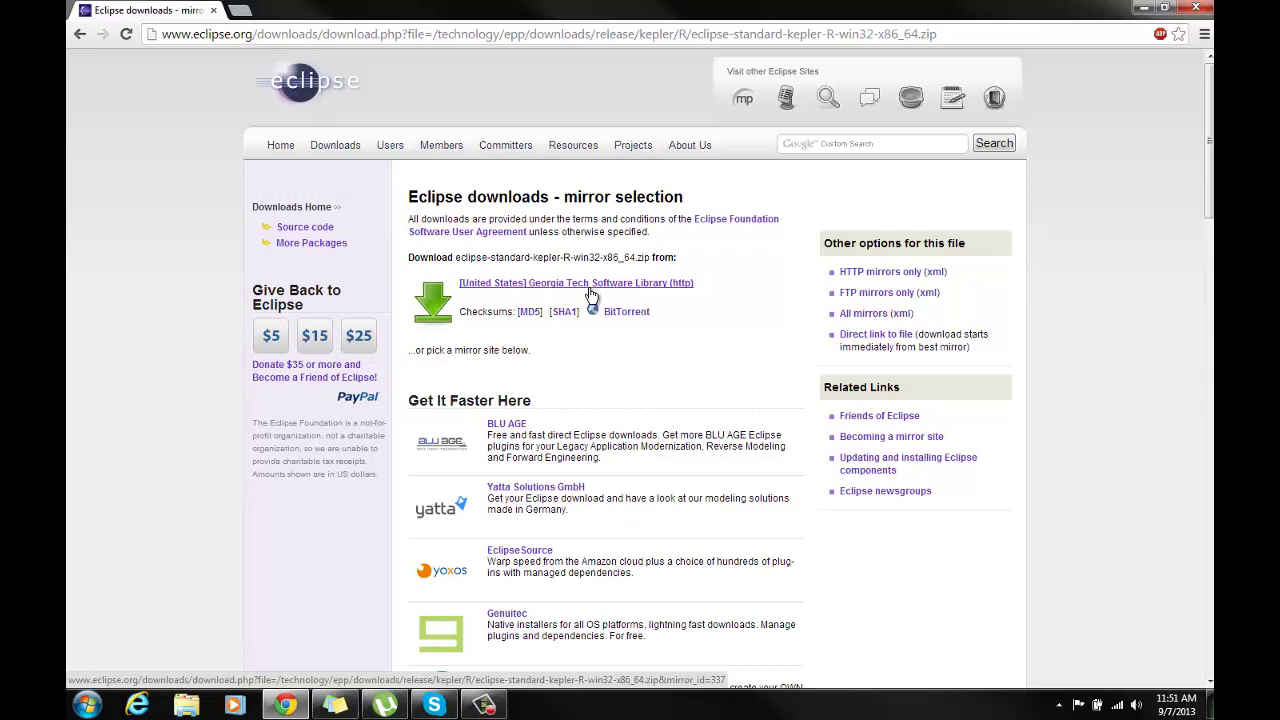
left_click(585, 290)
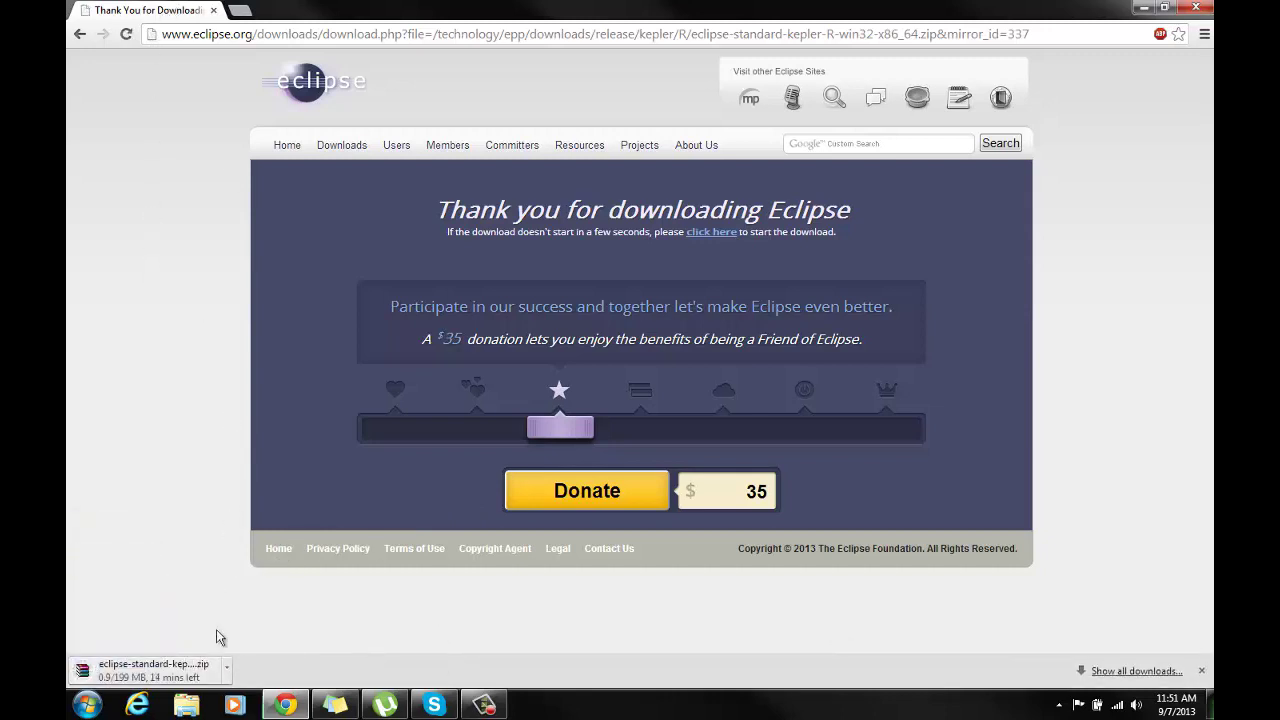
Cancel the running Eclipse zip download and close the browser.
left_click(226, 670)
left_click(255, 657)
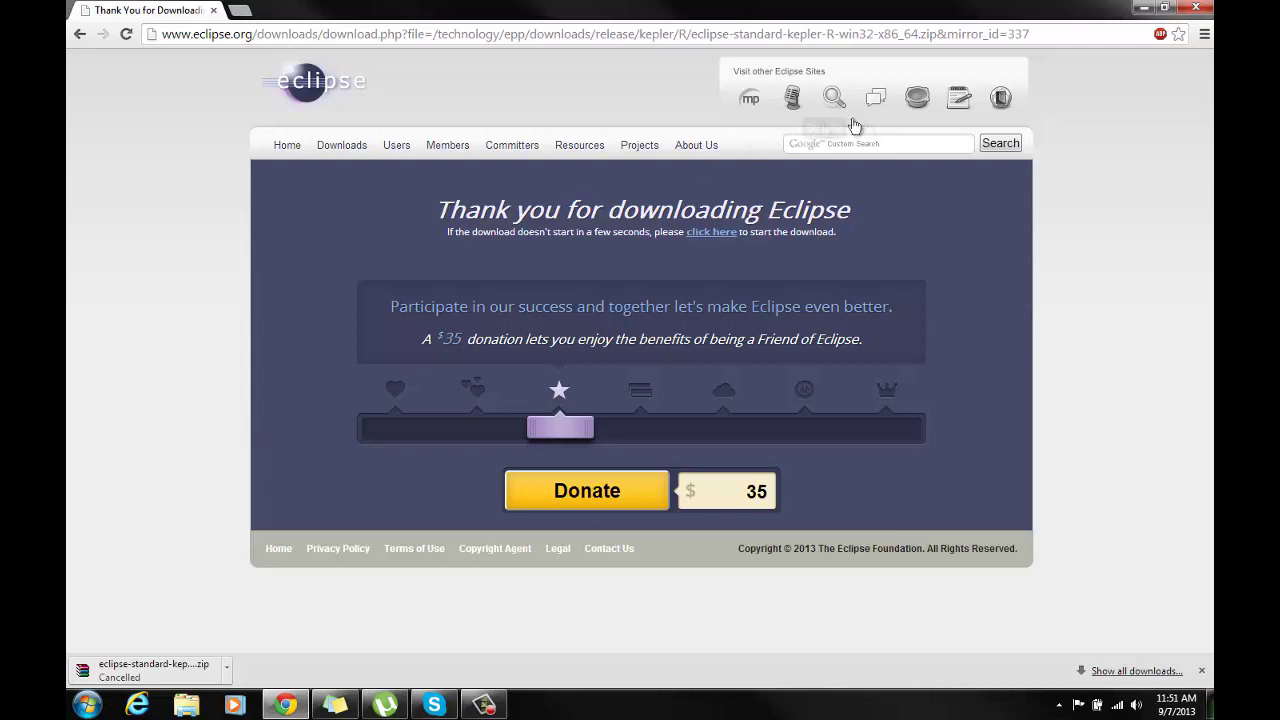
left_click(1199, 8)
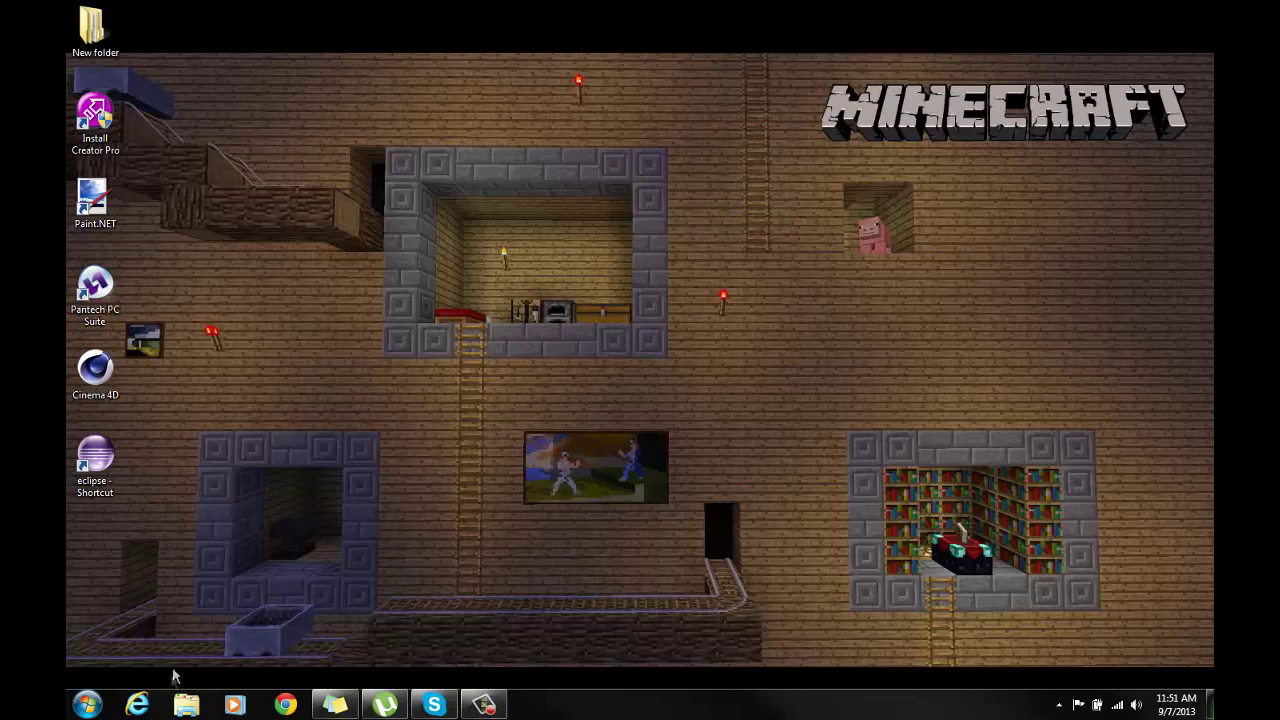
Open the Downloads folder in Windows Explorer and look for the Eclipse archive.
left_click(77, 706)
left_click(77, 706)
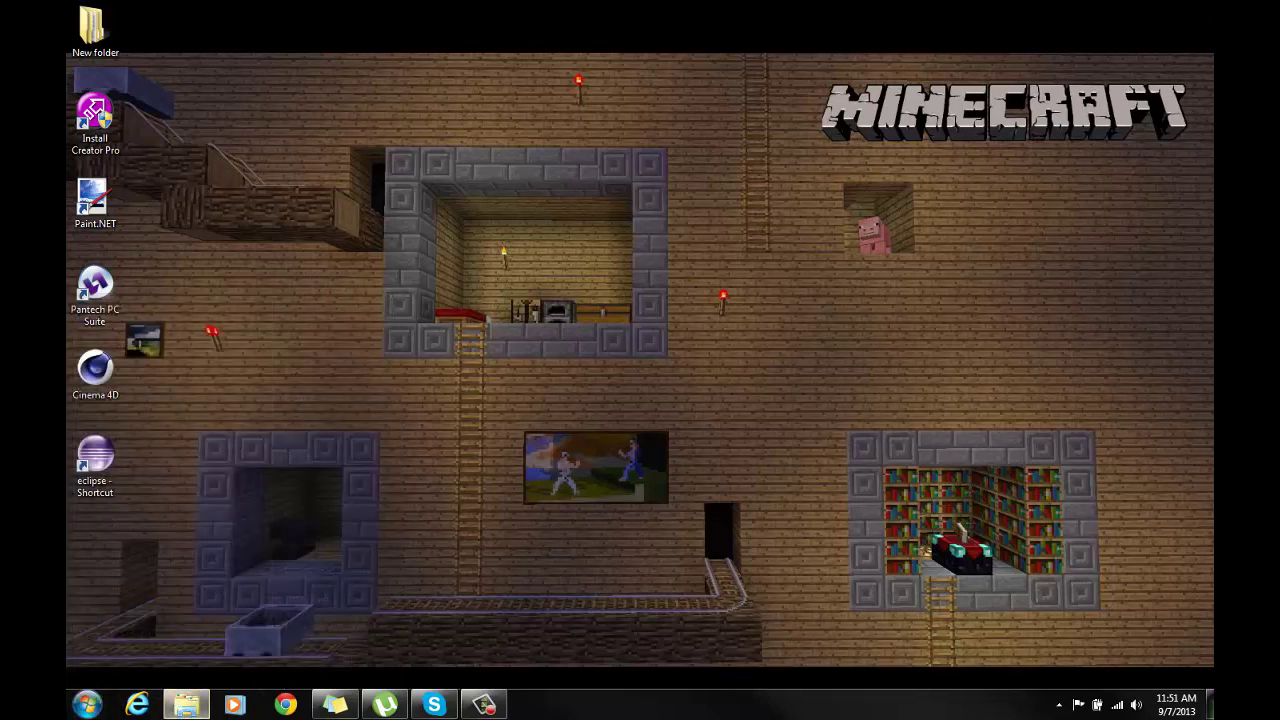
left_click(186, 704)
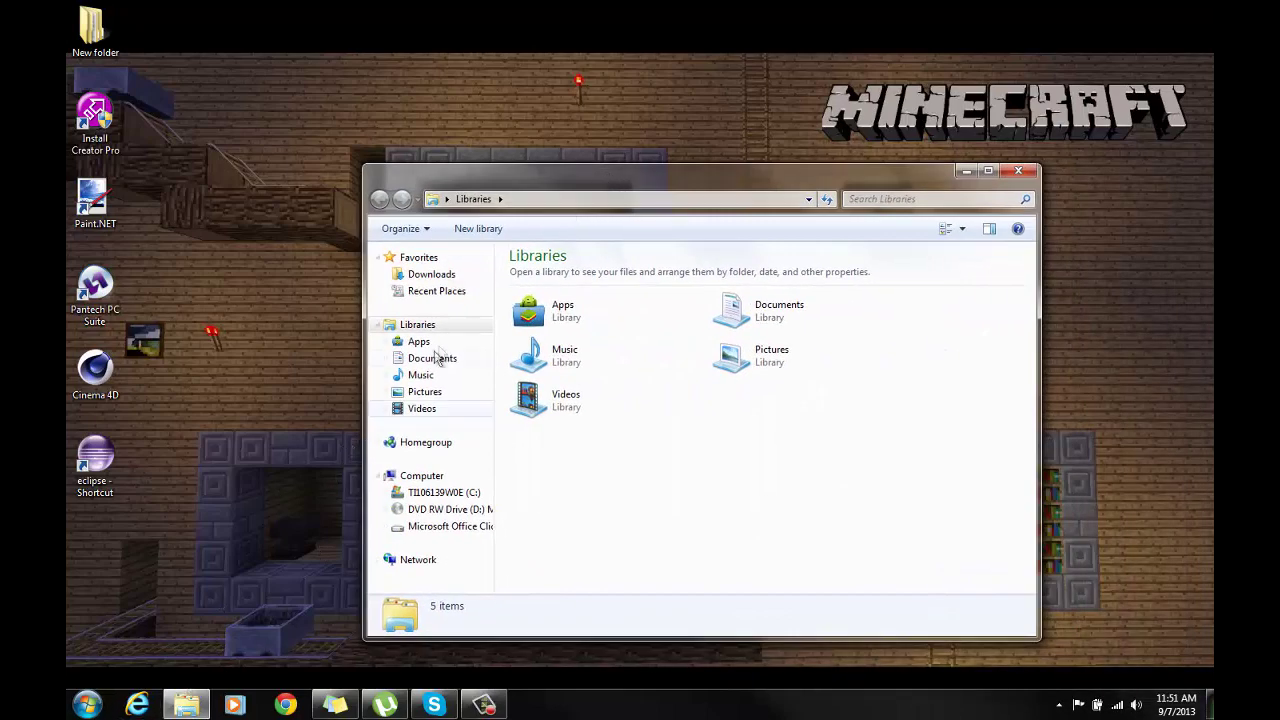
left_click(443, 278)
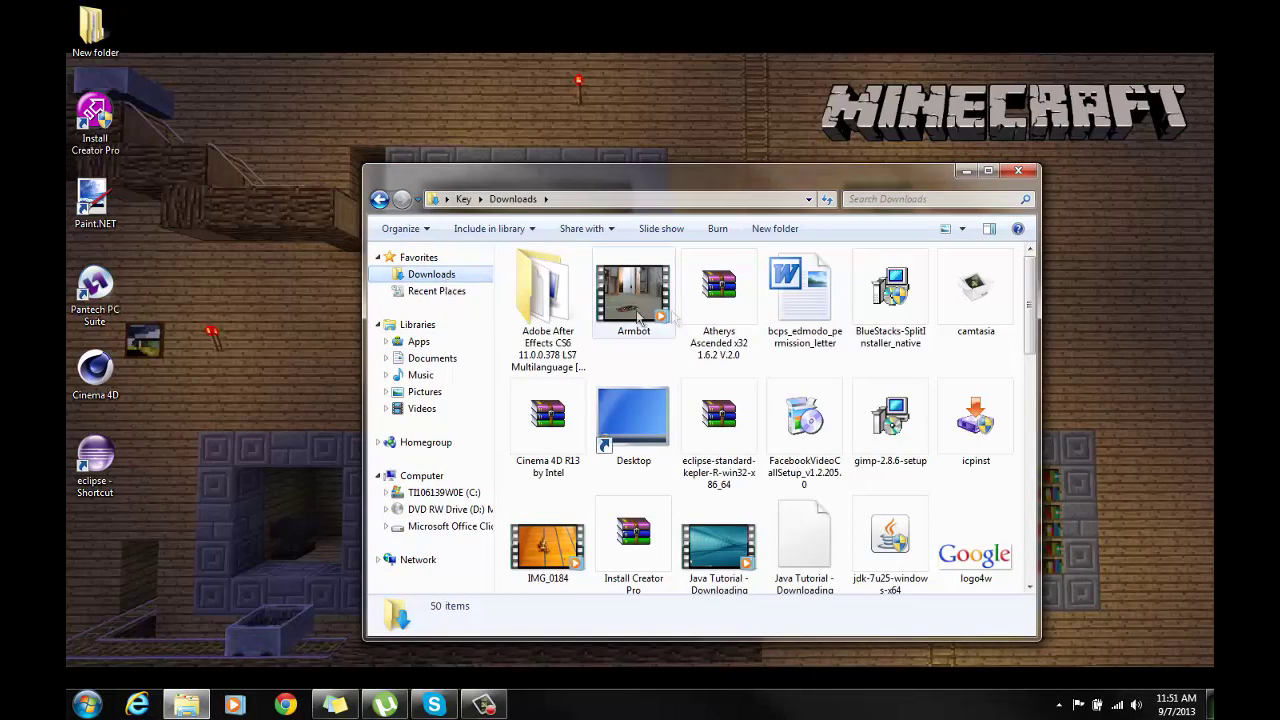
scroll(1000, 320, "down", 5)
scroll(900, 300, "up", 5)
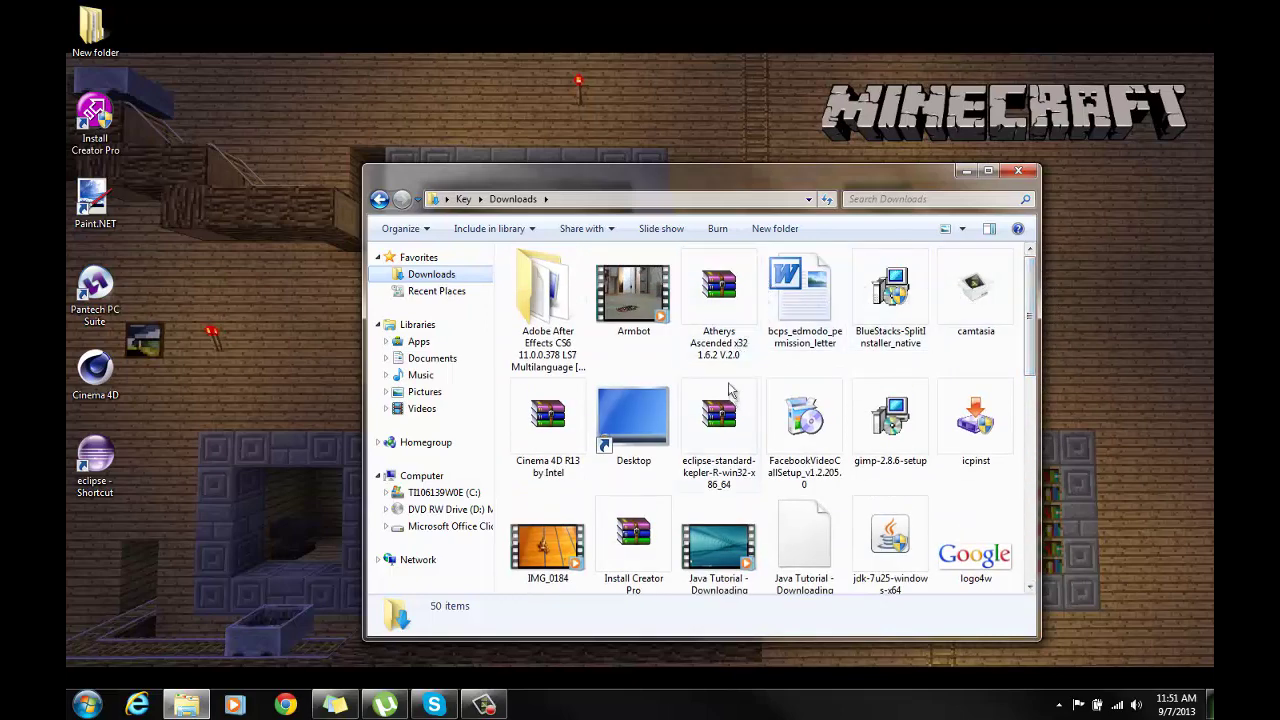
Extract the eclipse-standard-kepler-R-win32-x86_64 archive directly into the Downloads folder.
left_click(733, 440)
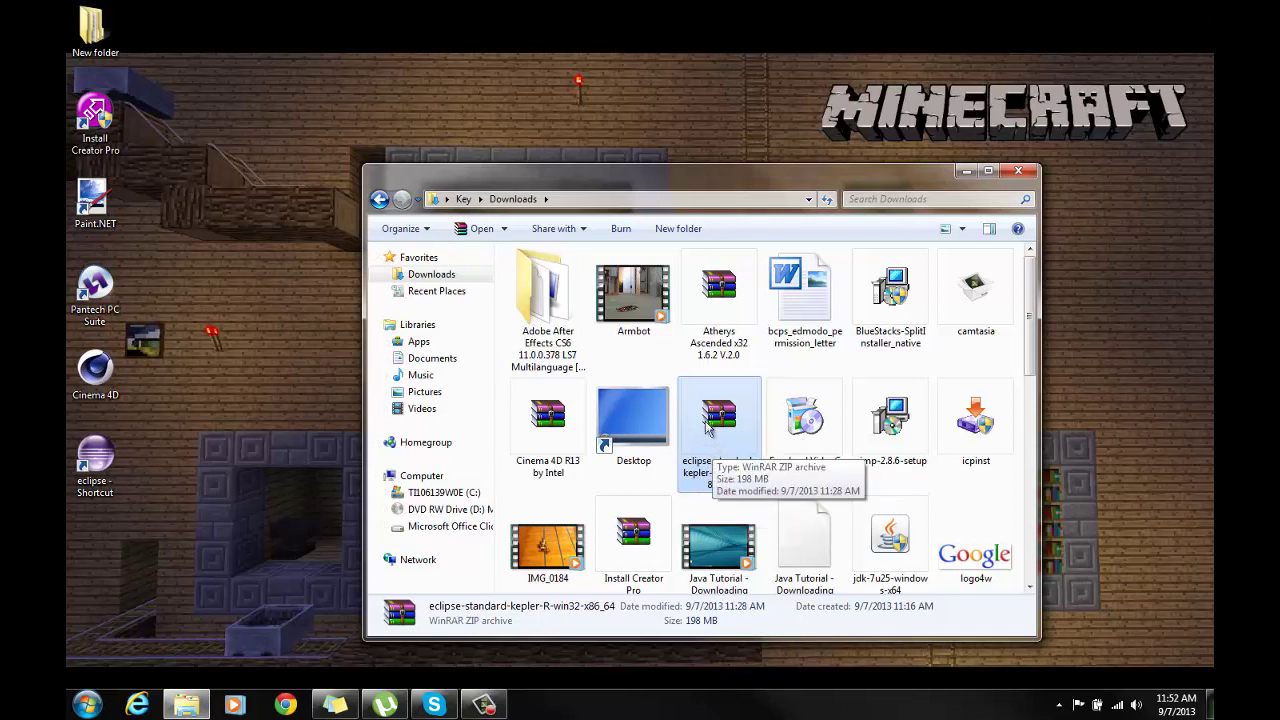
right_click(705, 422)
left_click(703, 445)
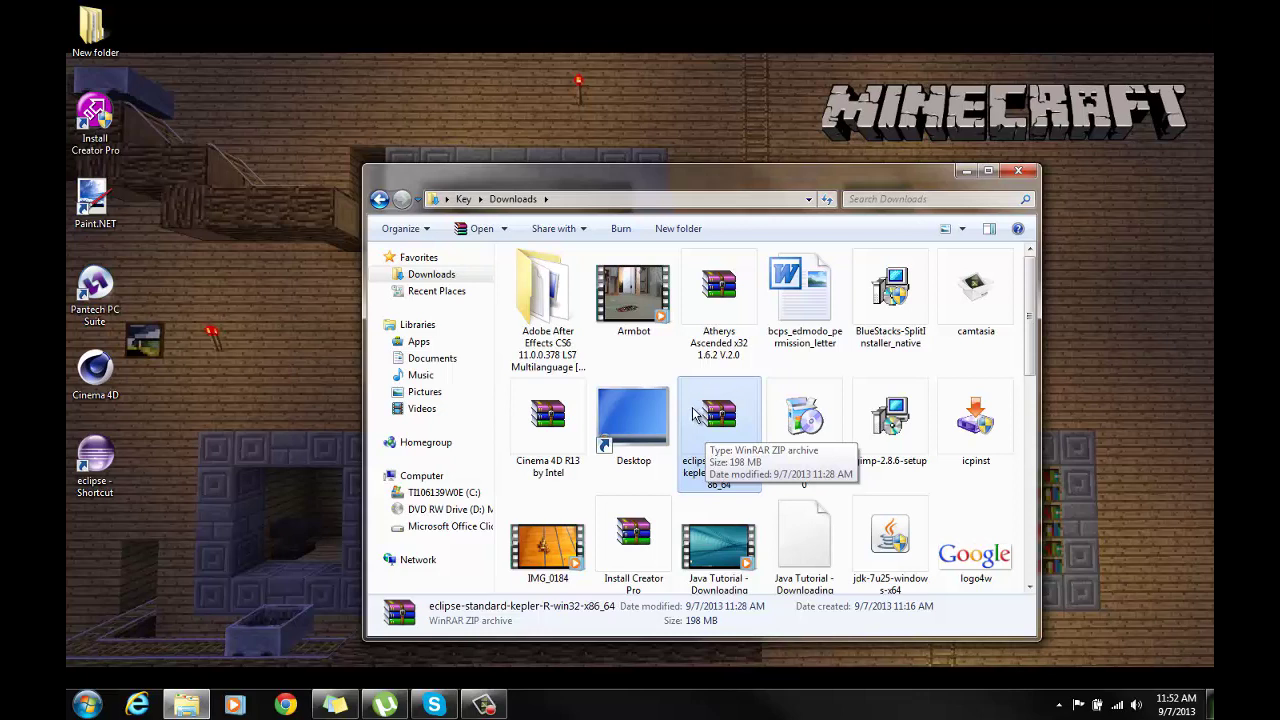
right_click(697, 415)
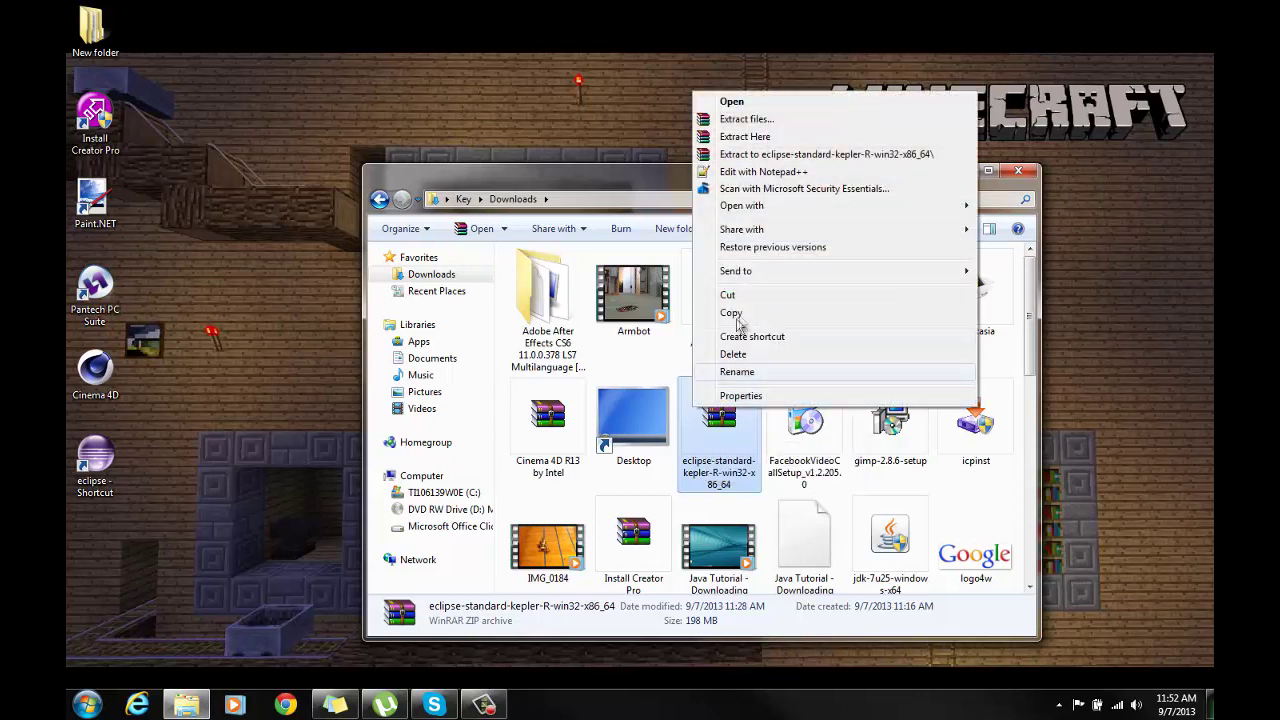
left_click(755, 139)
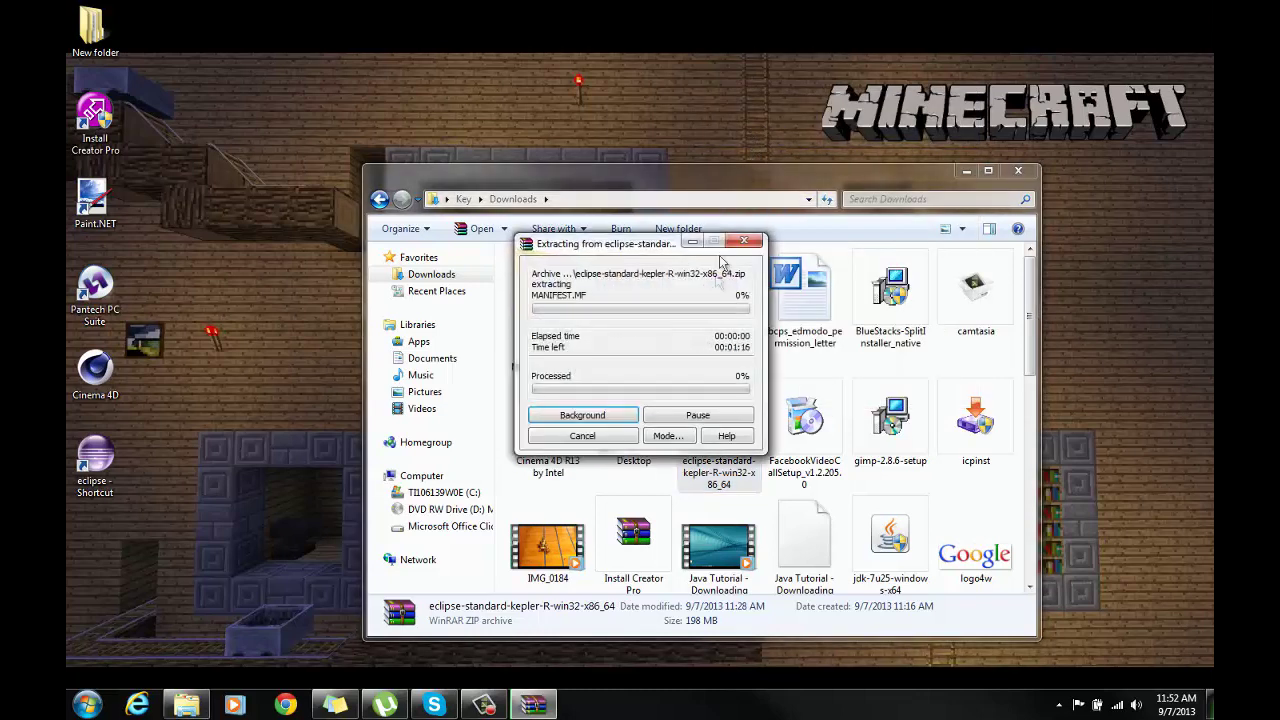
left_click_drag(634, 245, 866, 322)
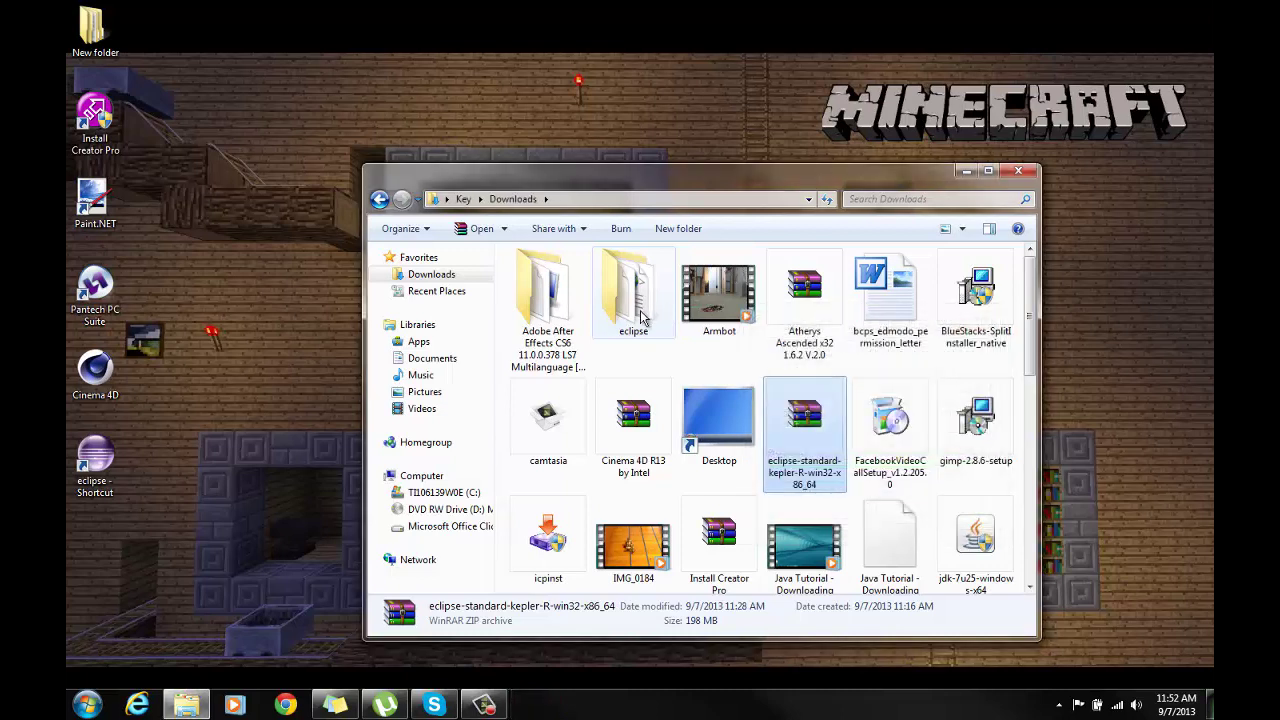
Open the extracted eclipse folder and select the eclipse application file.
left_click(633, 313)
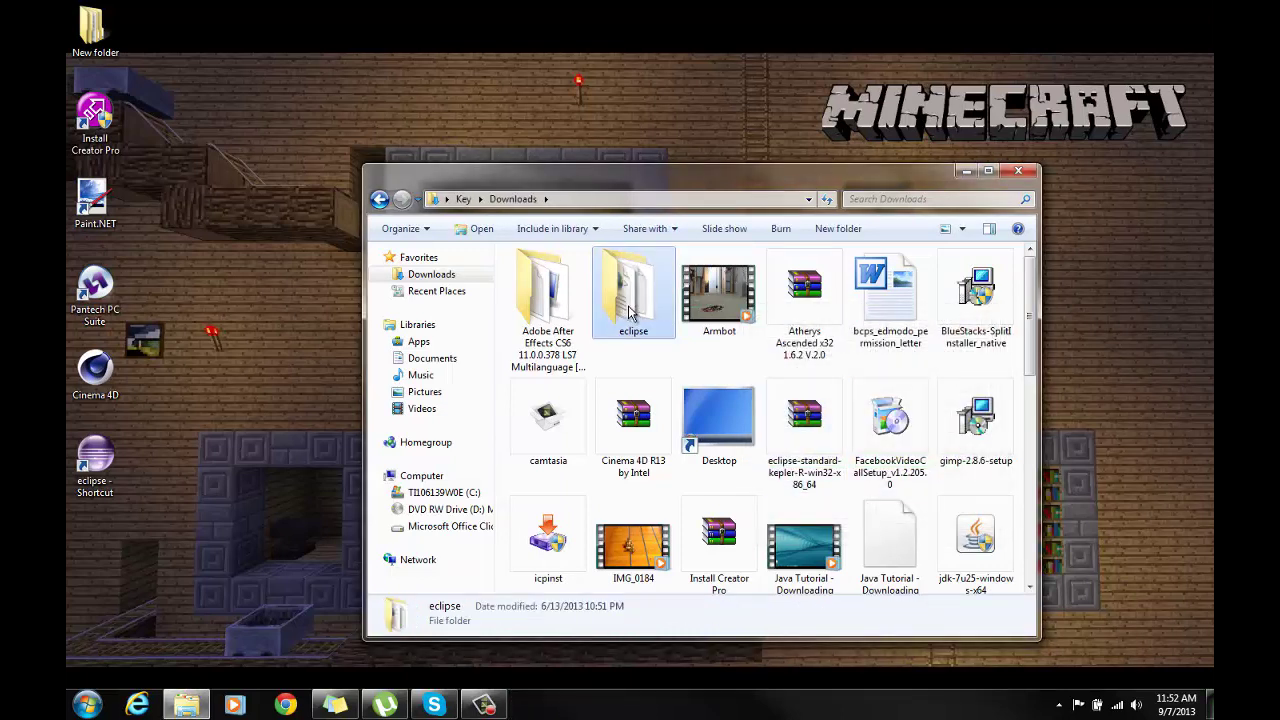
double_click(629, 313)
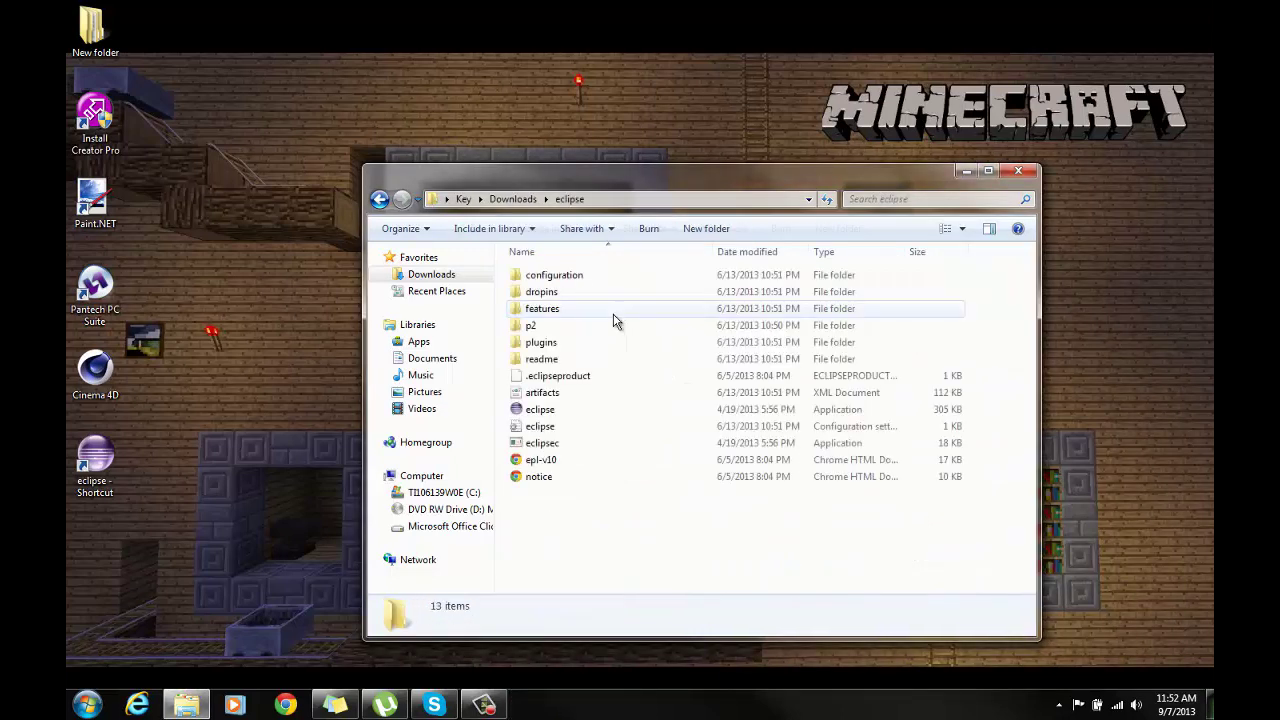
left_click(378, 200)
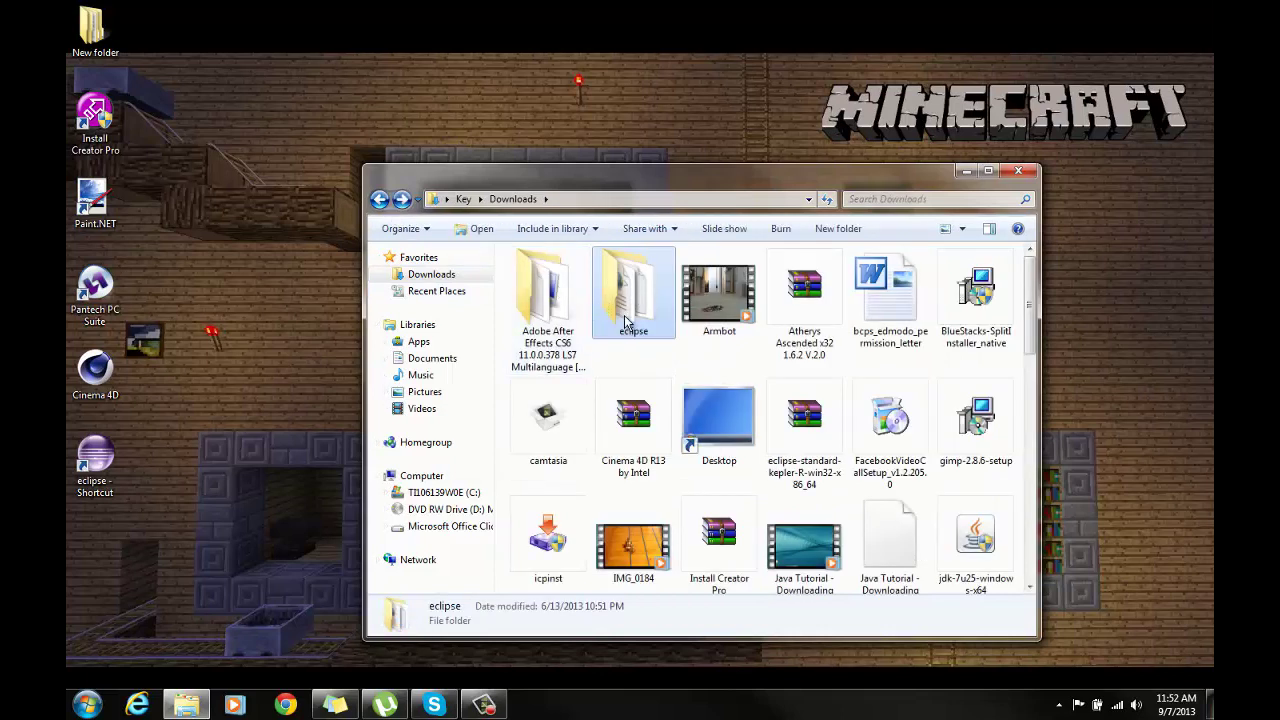
double_click(627, 320)
left_click(535, 409)
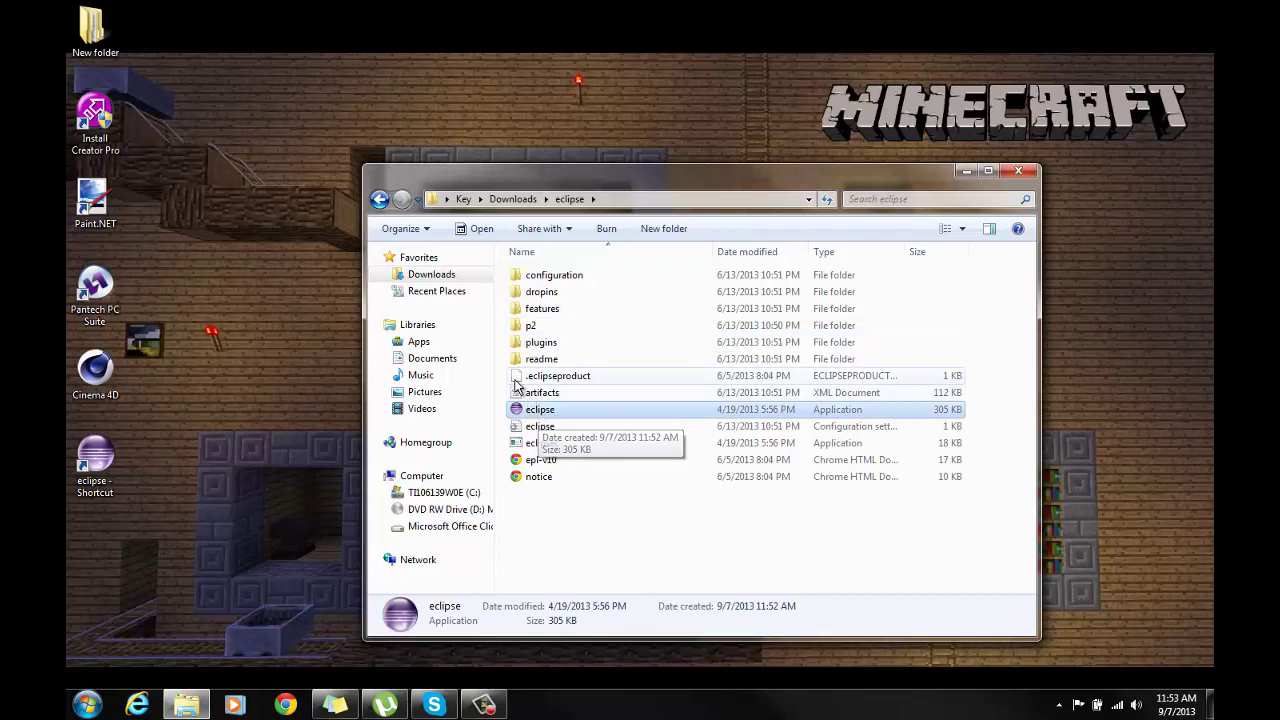
Create a shortcut to the eclipse application for the desktop, close the folder and try the desktop shortcut.
right_click(559, 411)
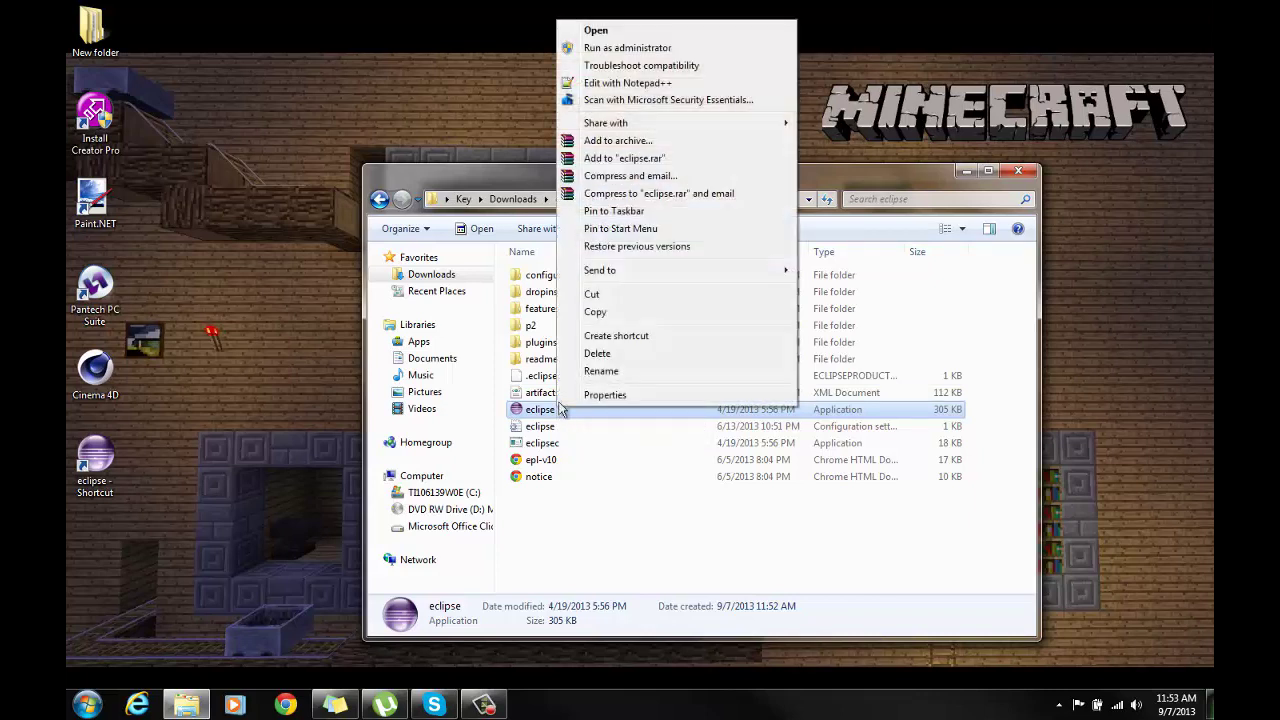
left_click(618, 336)
left_click_drag(588, 418, 106, 495)
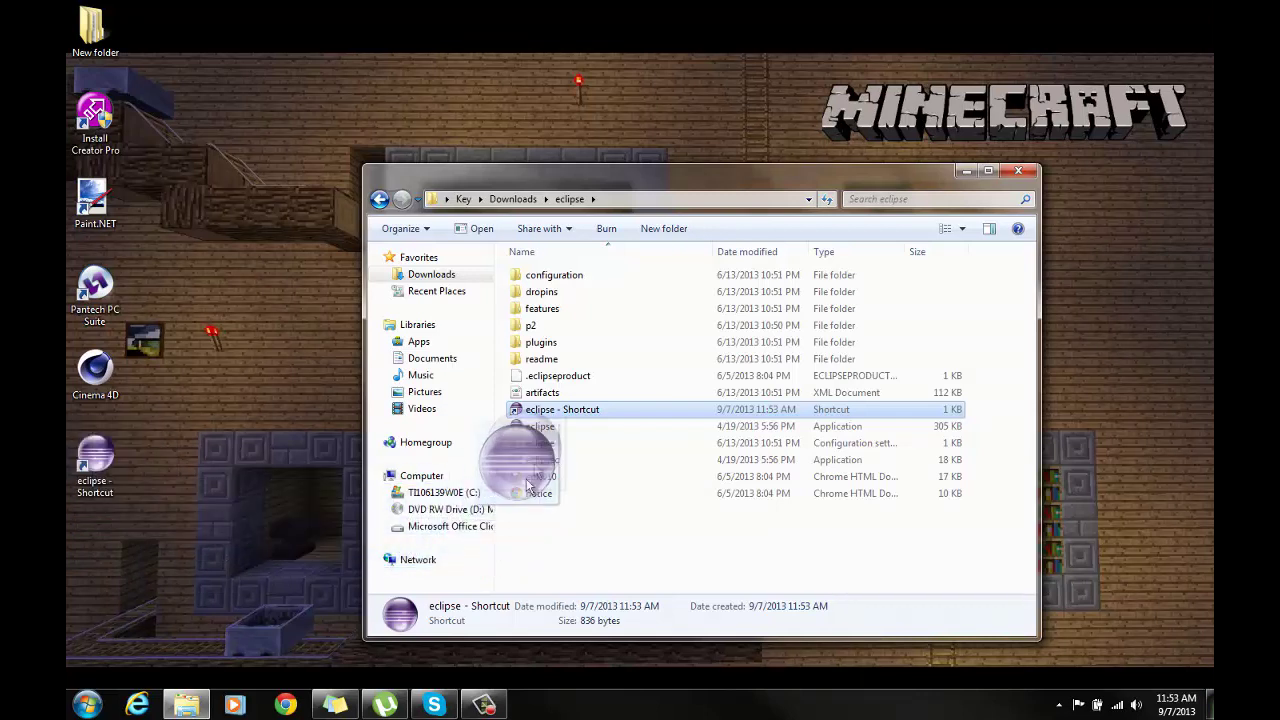
left_click(1017, 174)
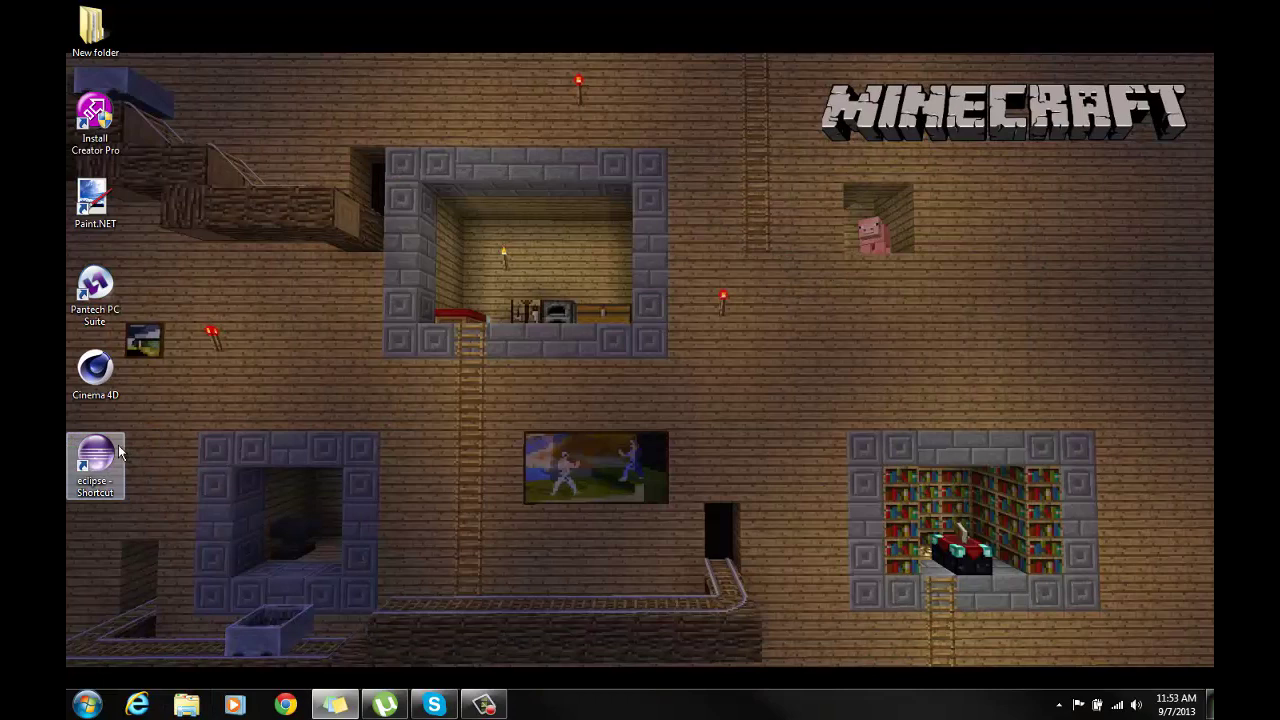
left_click(119, 452)
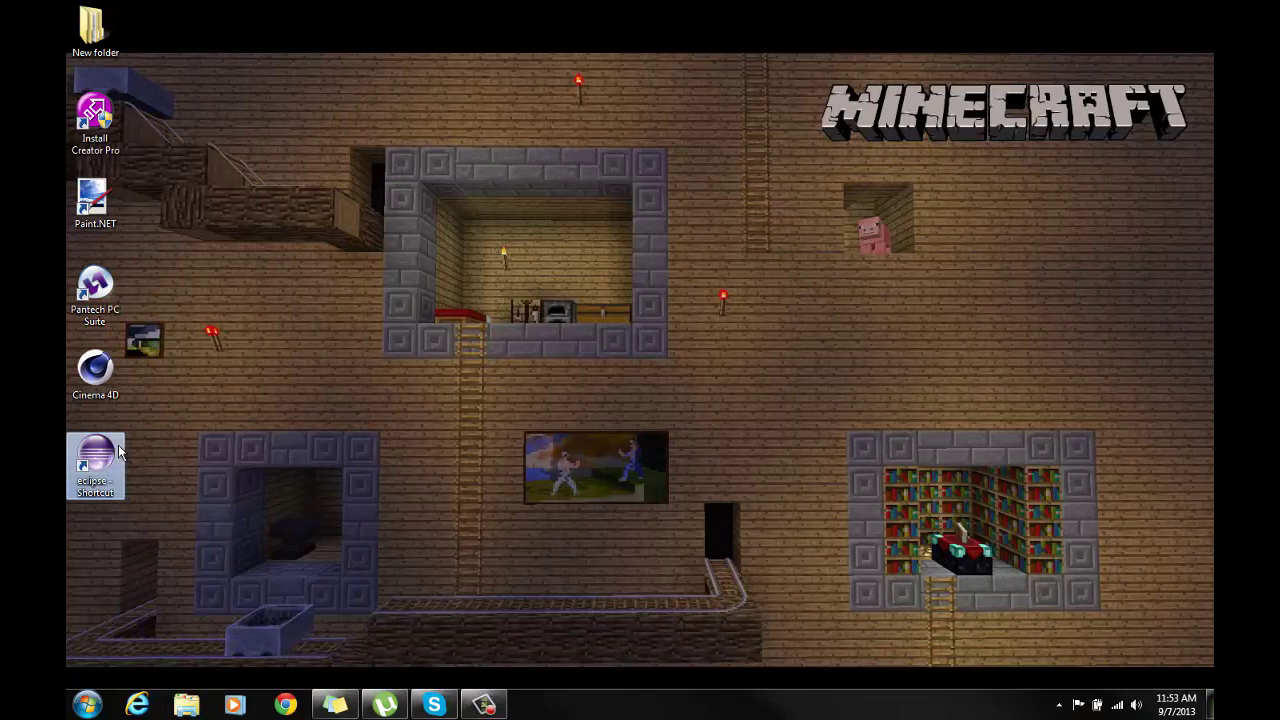
double_click(119, 452)
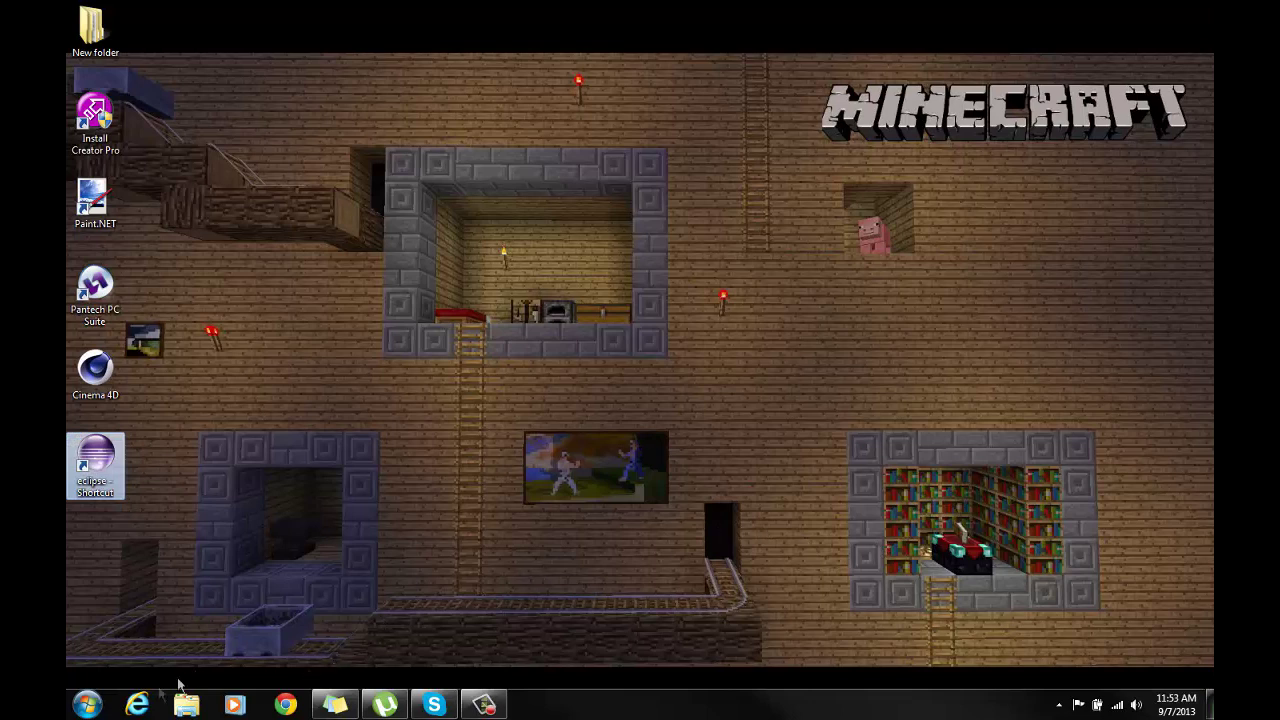
Reopen the eclipse folder in Downloads, move its eclipse shortcut to the desktop and place it below the Cinema 4D icon.
left_click(90, 704)
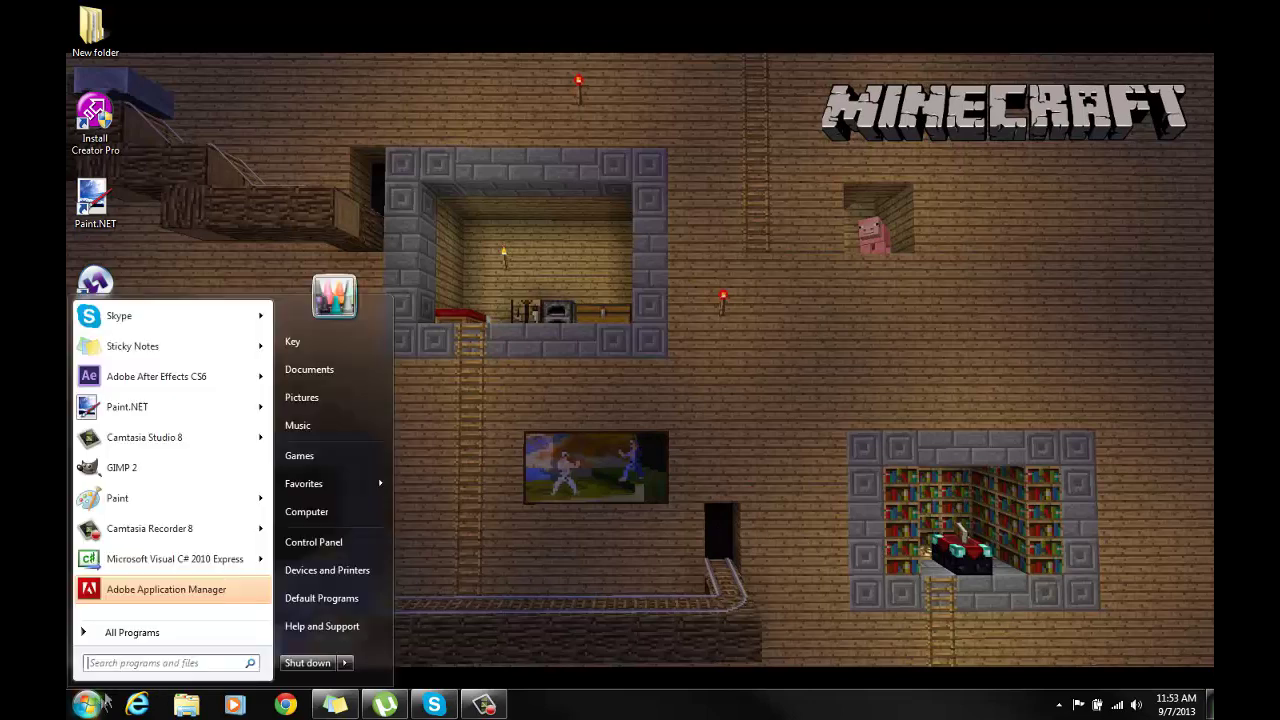
left_click(318, 521)
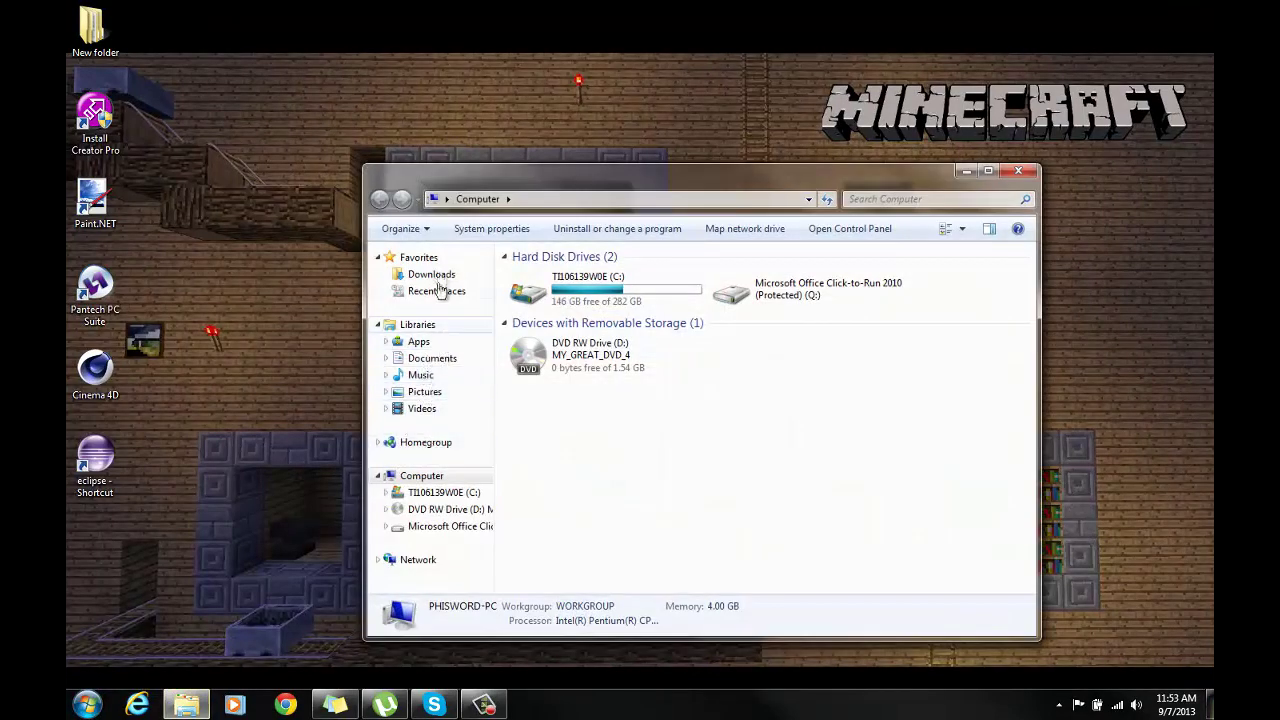
left_click(440, 273)
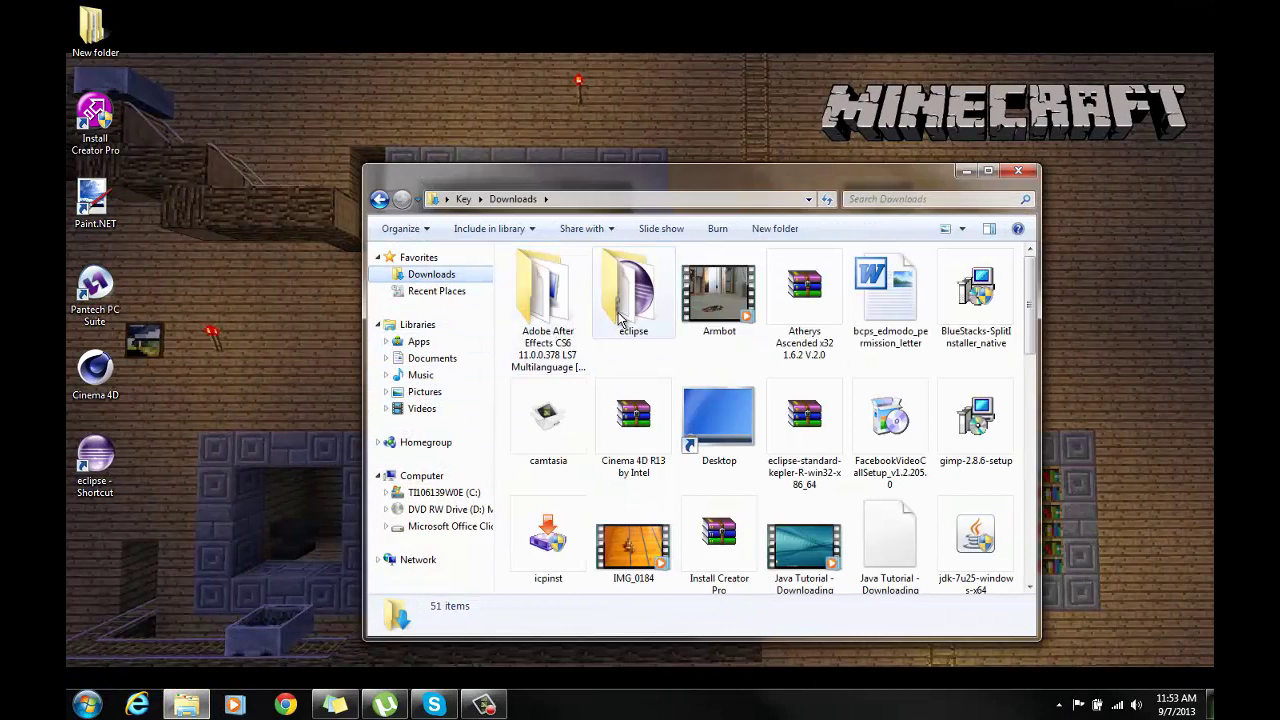
double_click(617, 318)
left_click_drag(575, 420, 289, 456)
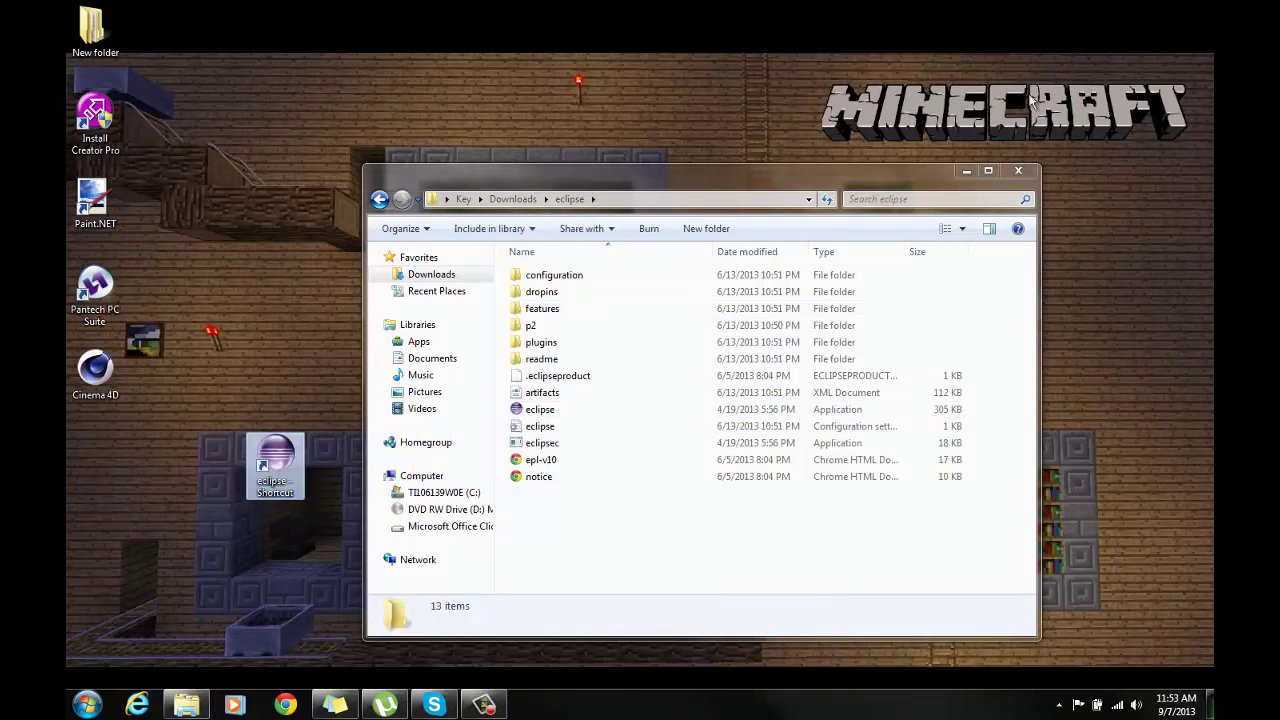
left_click(1018, 170)
left_click_drag(275, 458, 105, 452)
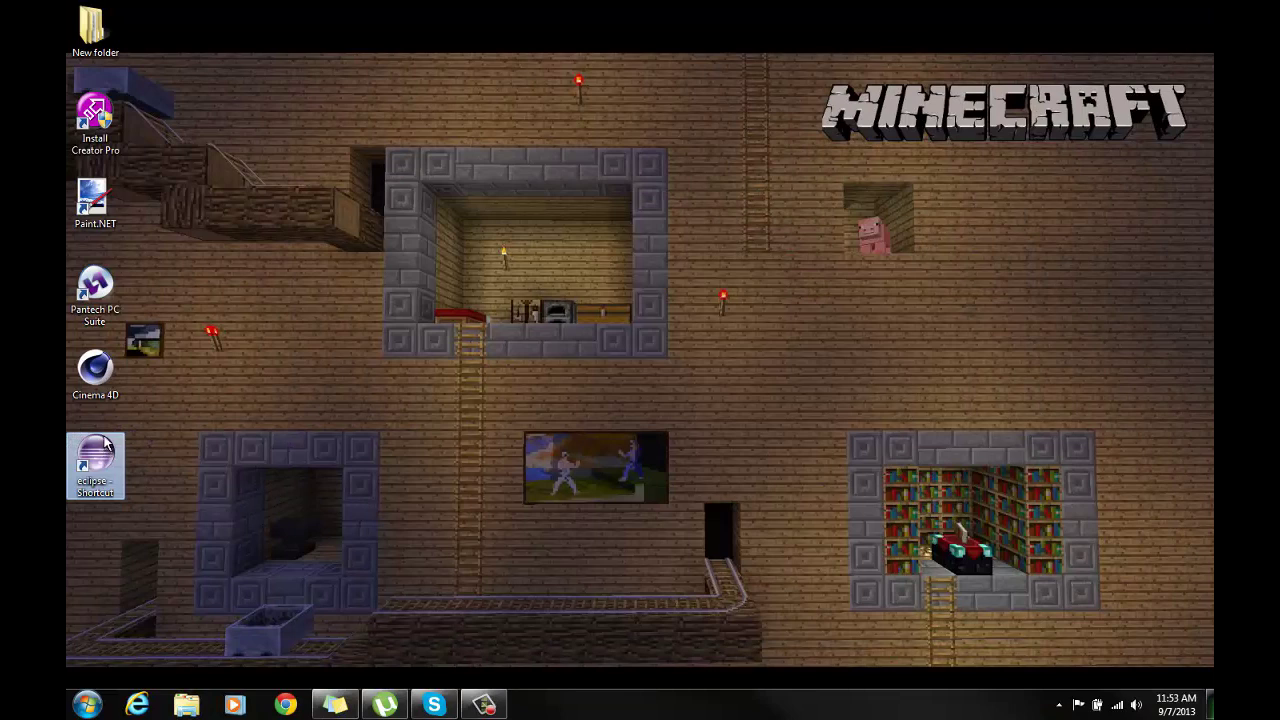
Launch Eclipse from its desktop shortcut and move the Workspace Launcher dialog to the middle of the desktop.
double_click(97, 462)
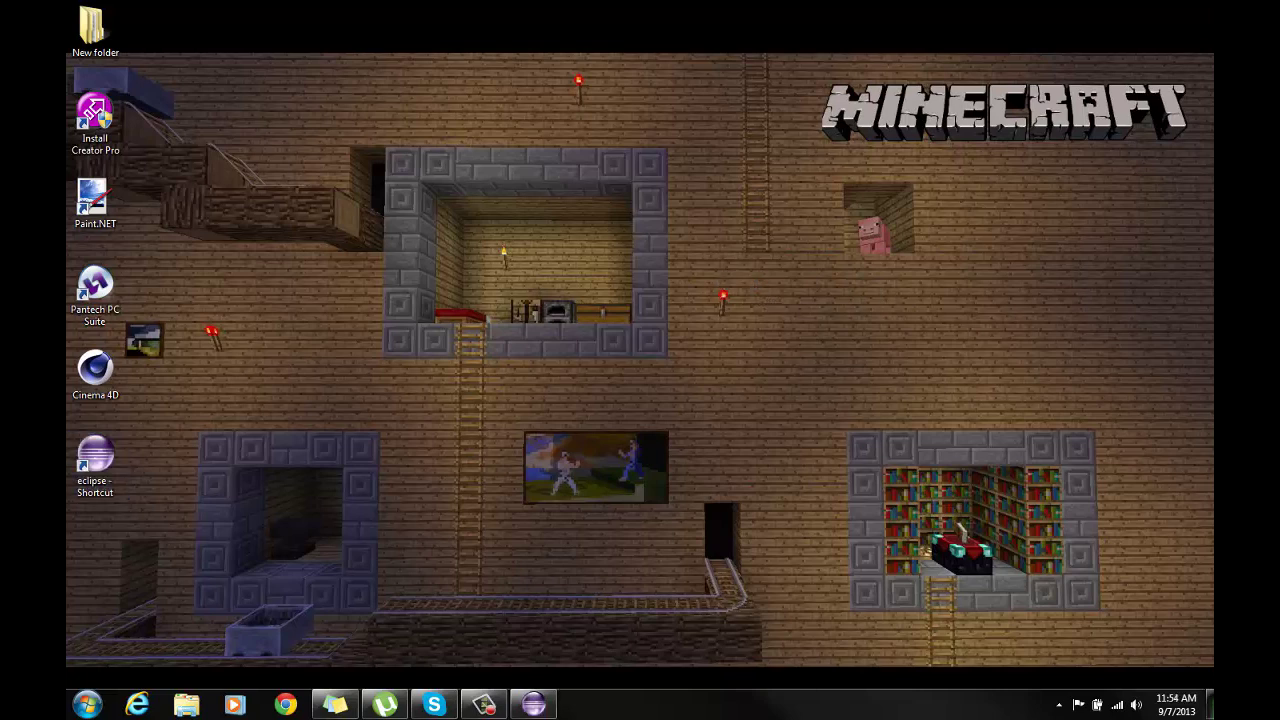
left_click_drag(1145, 245, 711, 243)
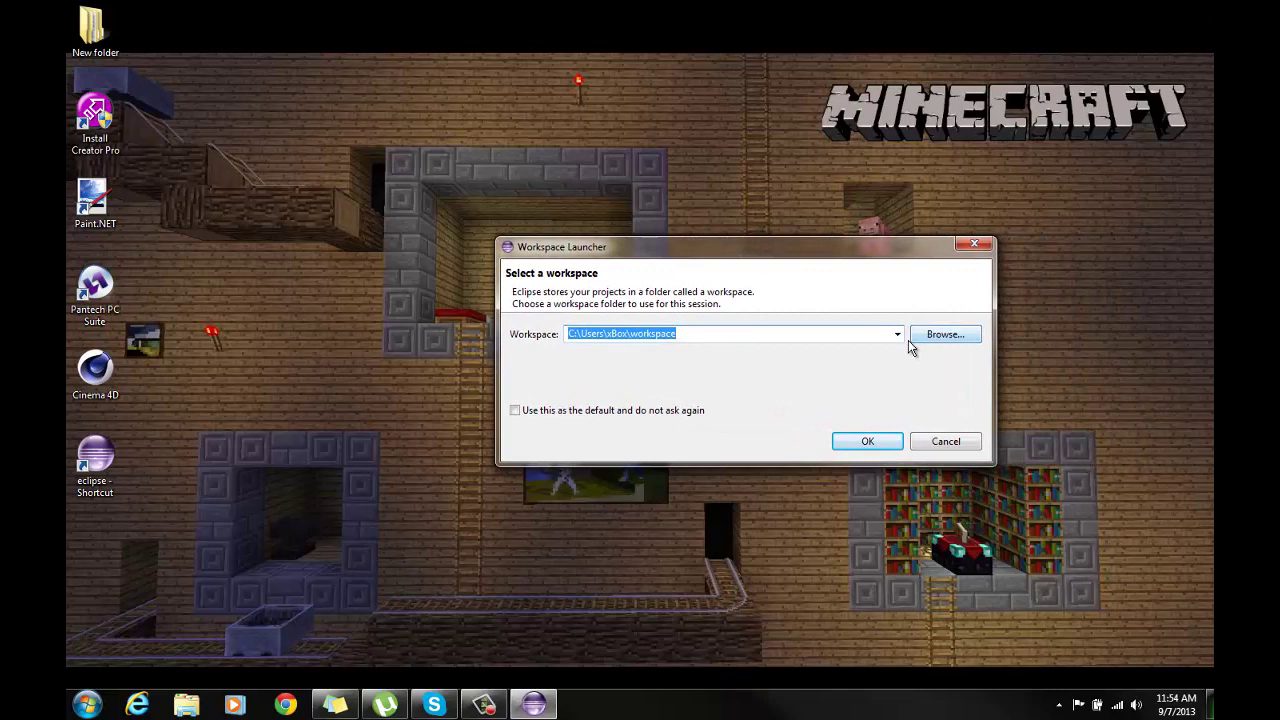
Accept the suggested workspace folder and delete the existing Tutorial project from the workspace.
left_click(870, 442)
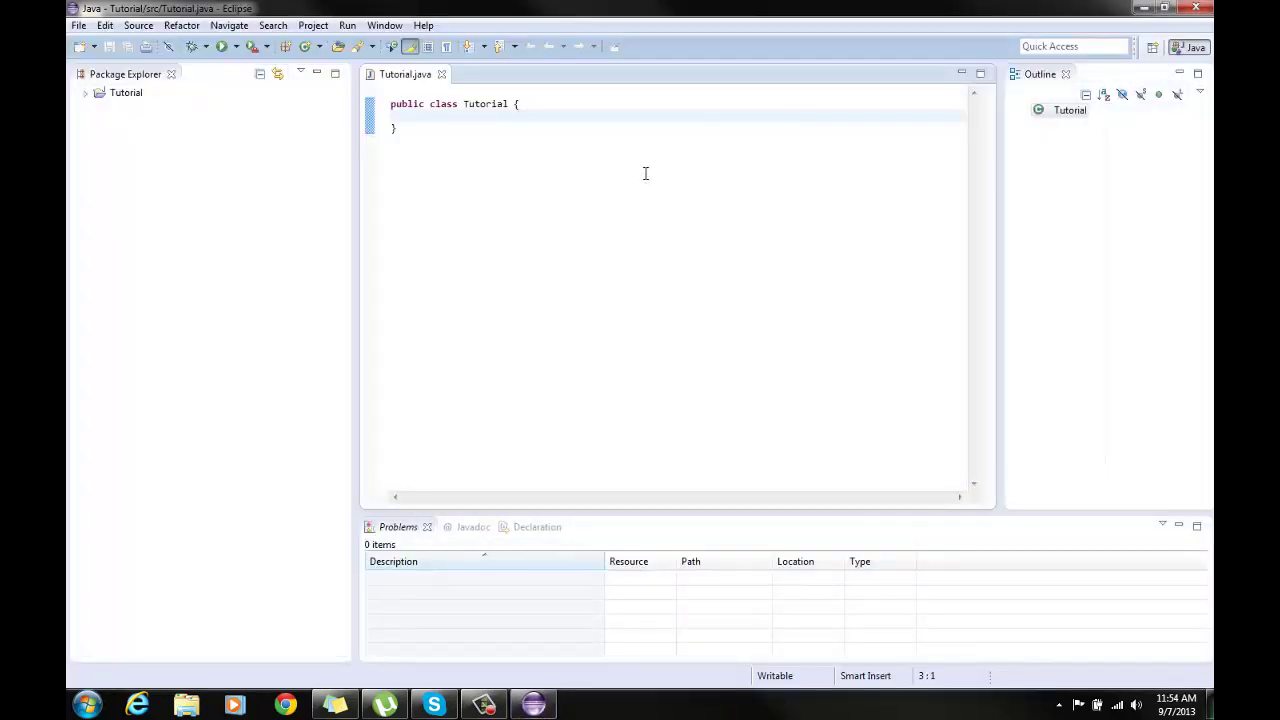
left_click(123, 93)
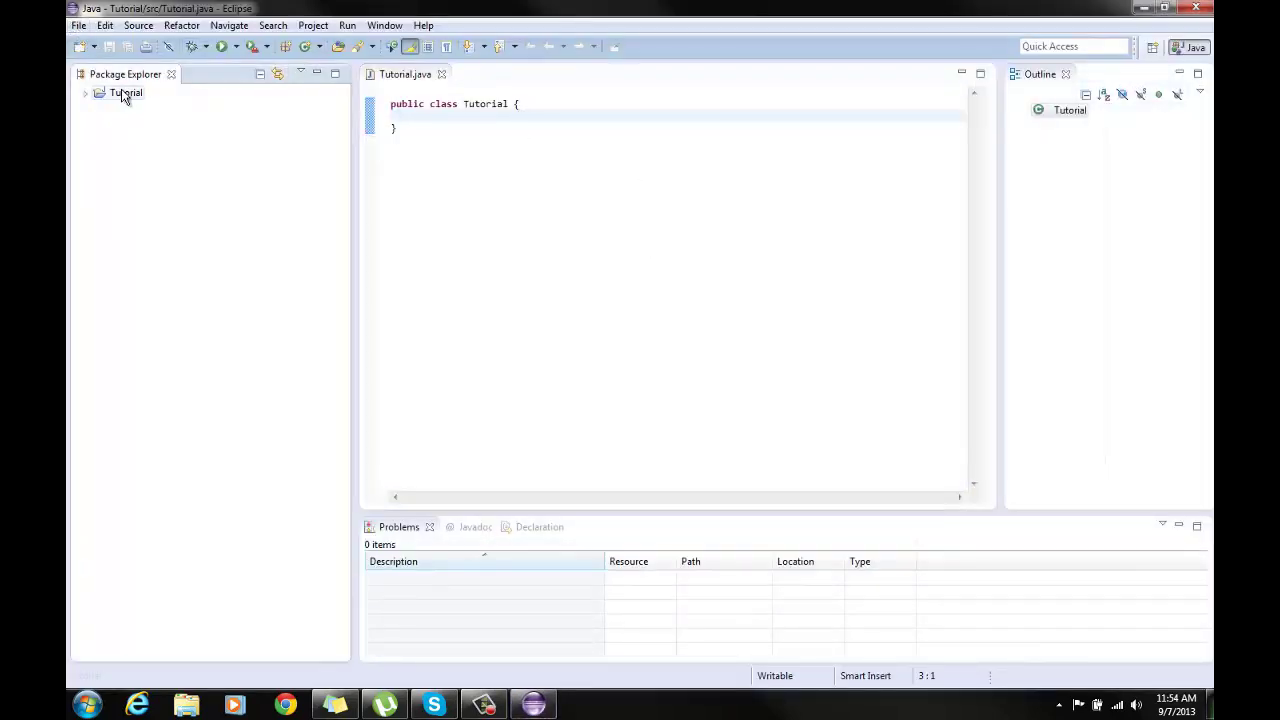
key("Delete")
key("Return")
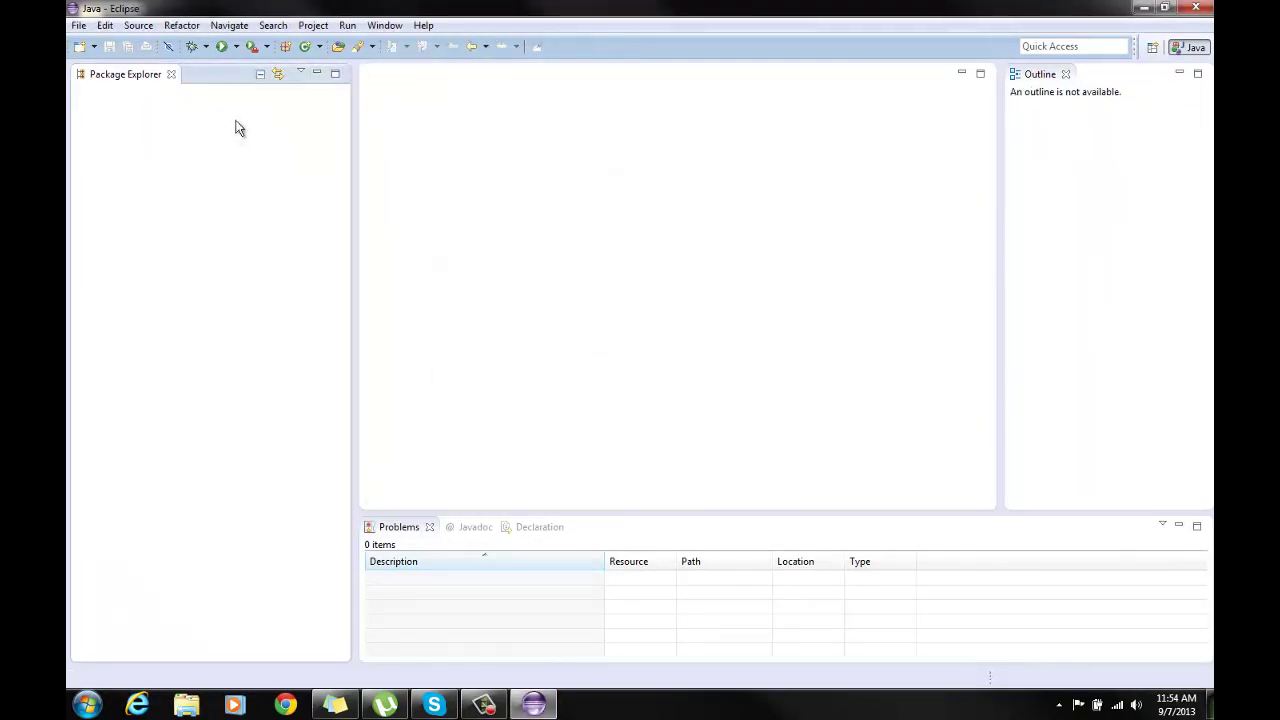
Create a new Java project named Tutorial with the default location and settings.
left_click(80, 26)
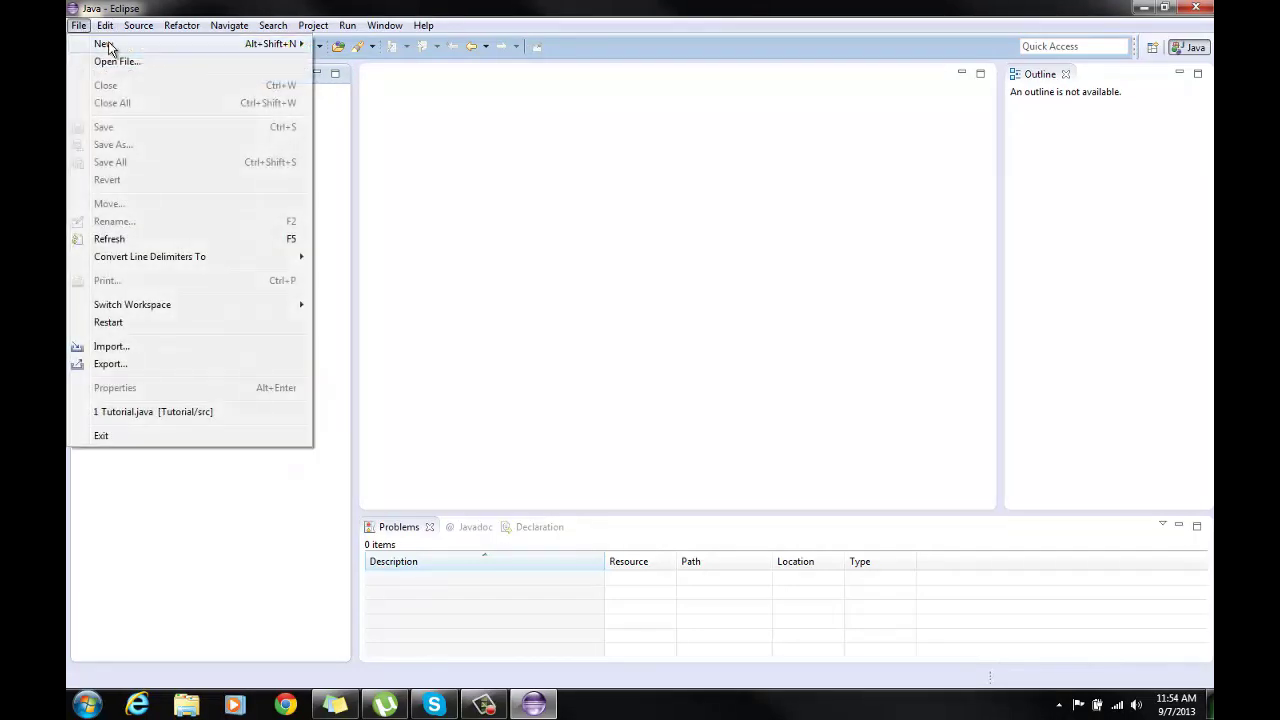
mouse_move(288, 44)
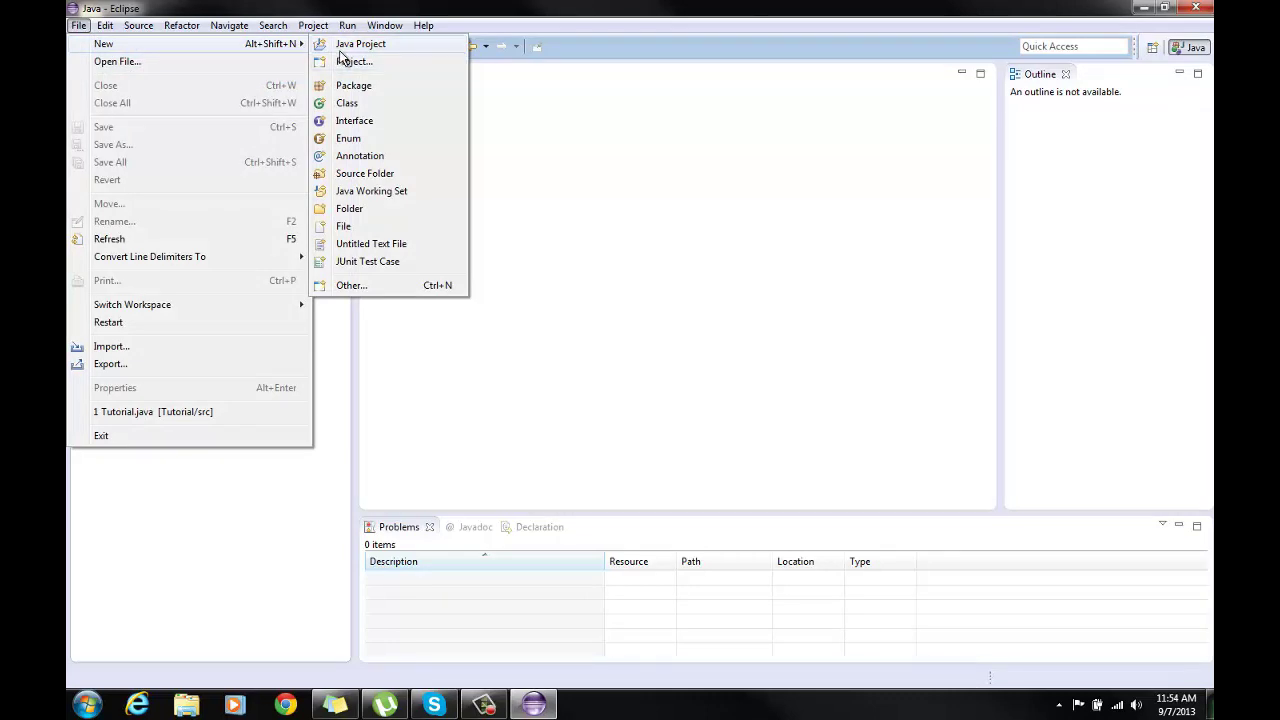
left_click(340, 50)
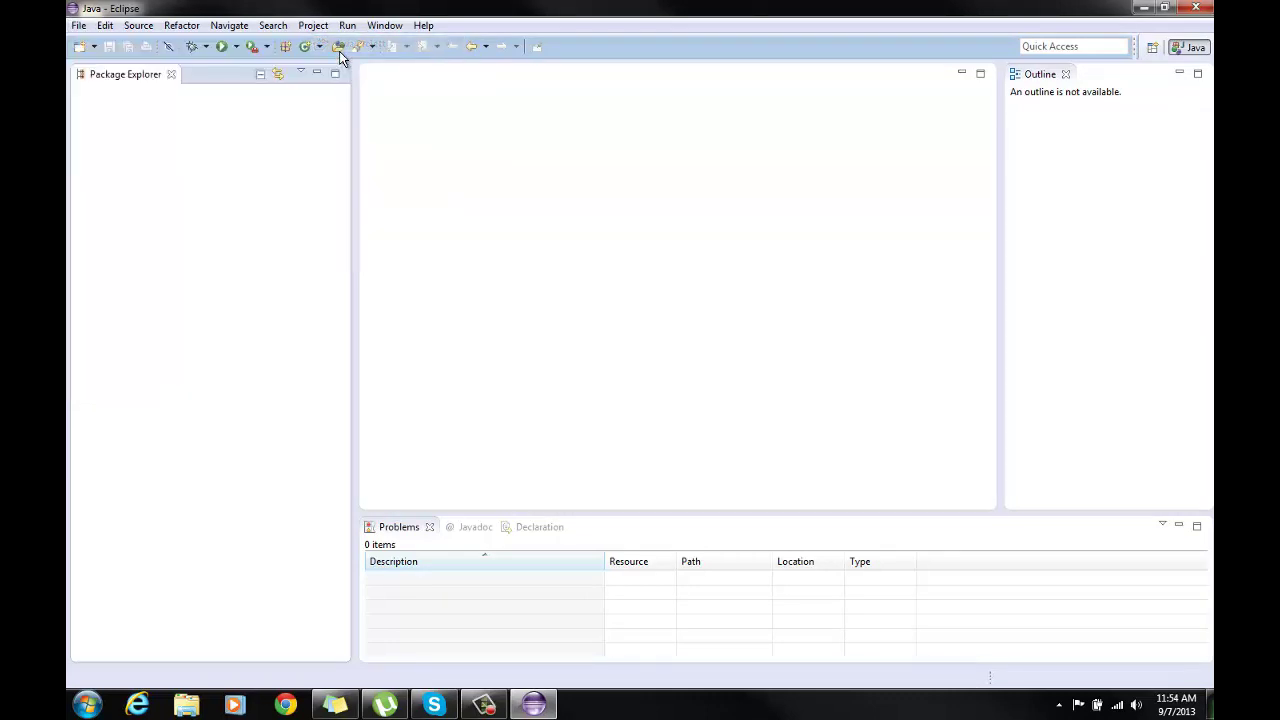
left_click_drag(508, 16, 488, 78)
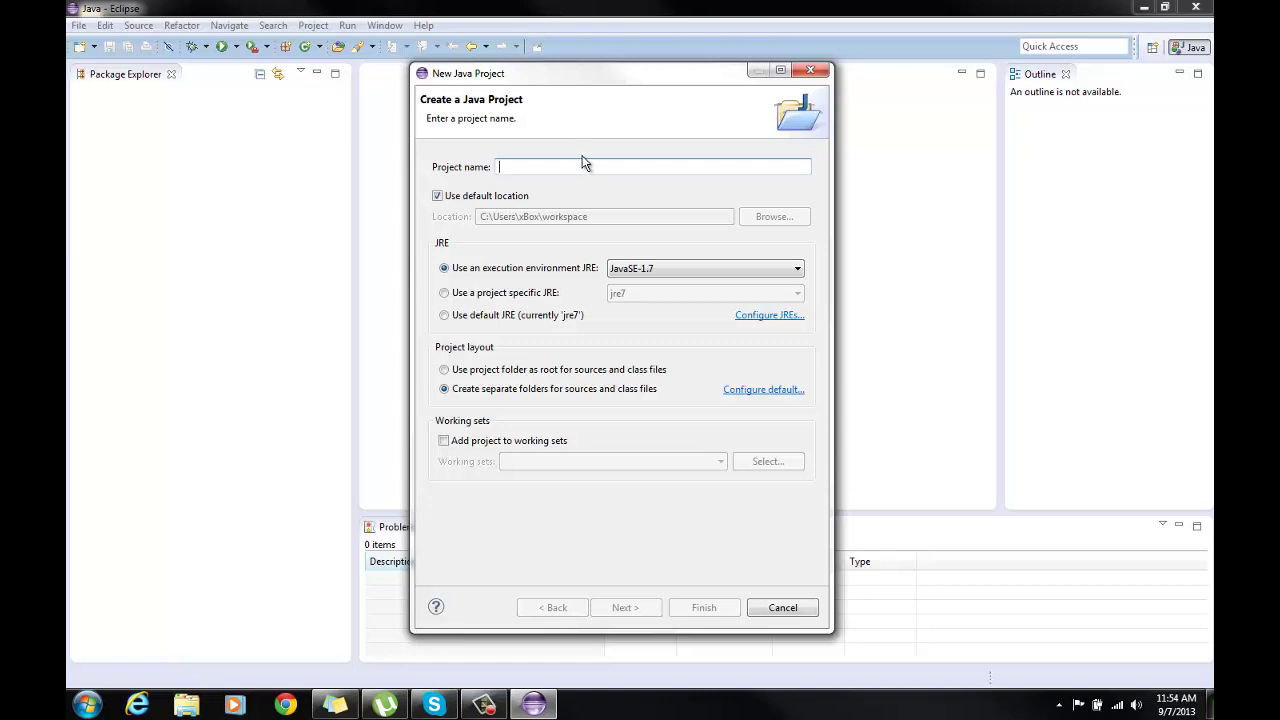
type("Tutorial")
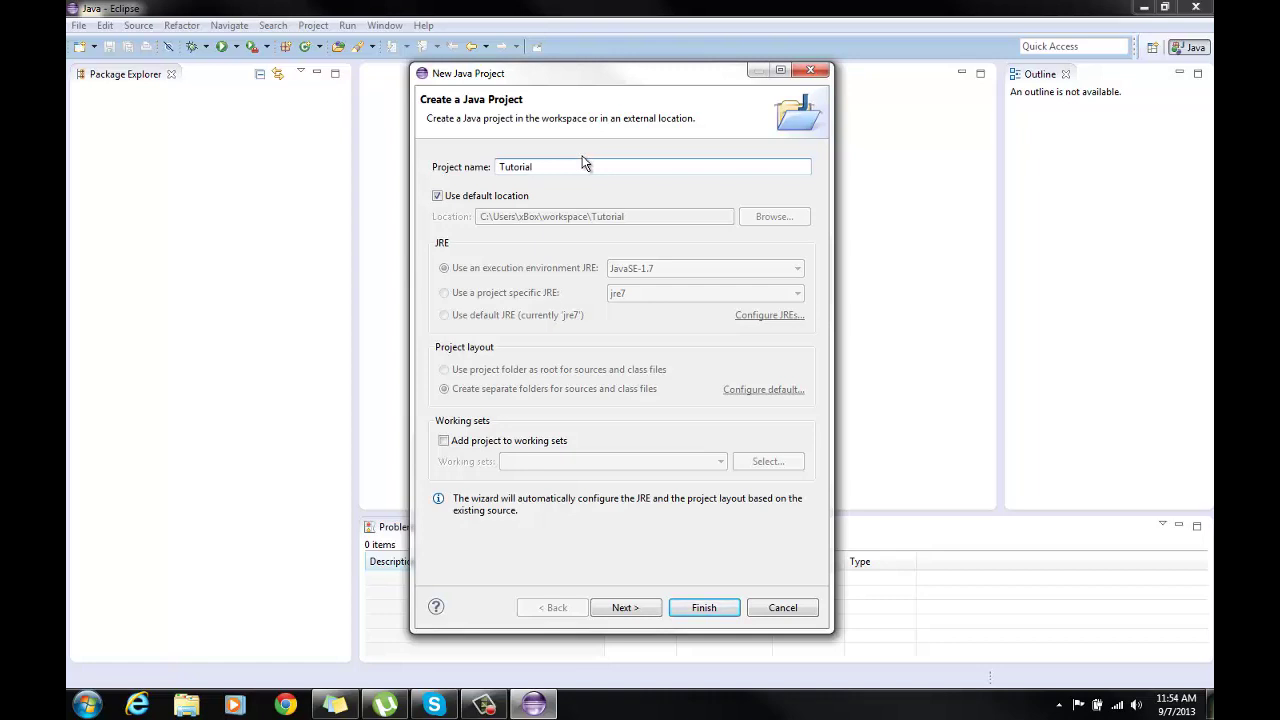
key("Return")
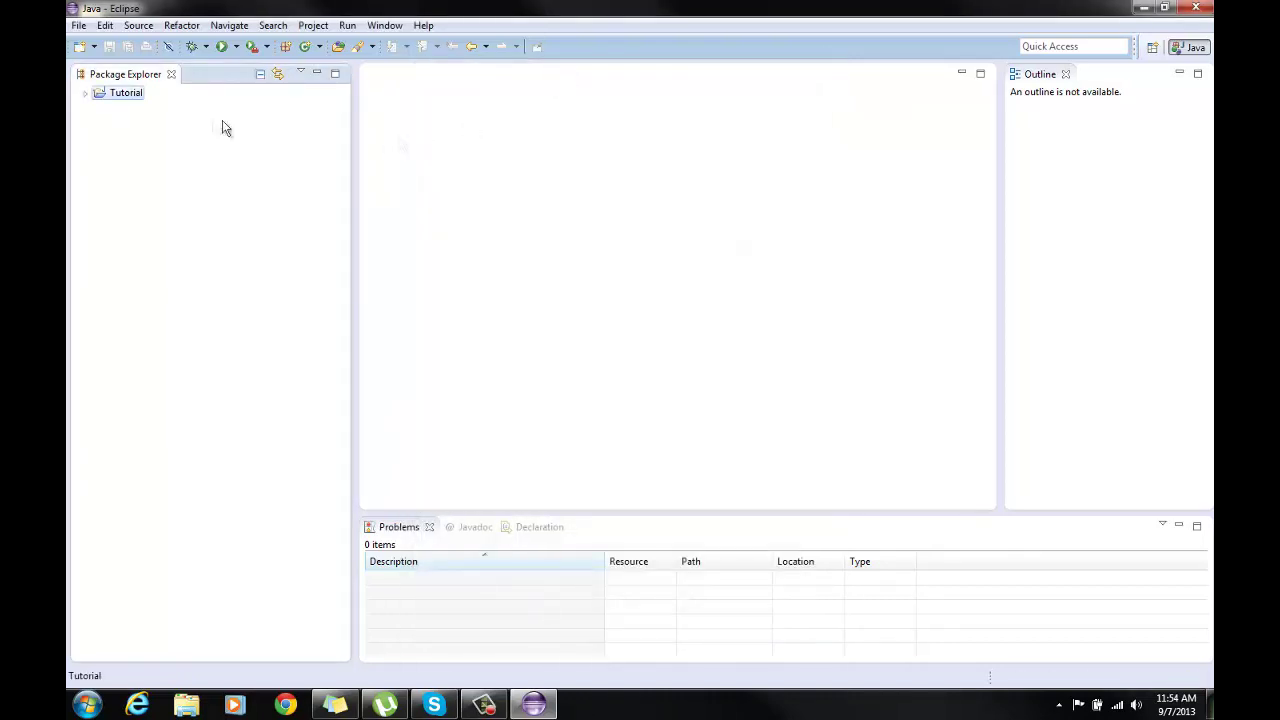
Expand the Tutorial project, add a public class named Youtube to it, and place the cursor on the empty line inside the class body.
left_click(87, 94)
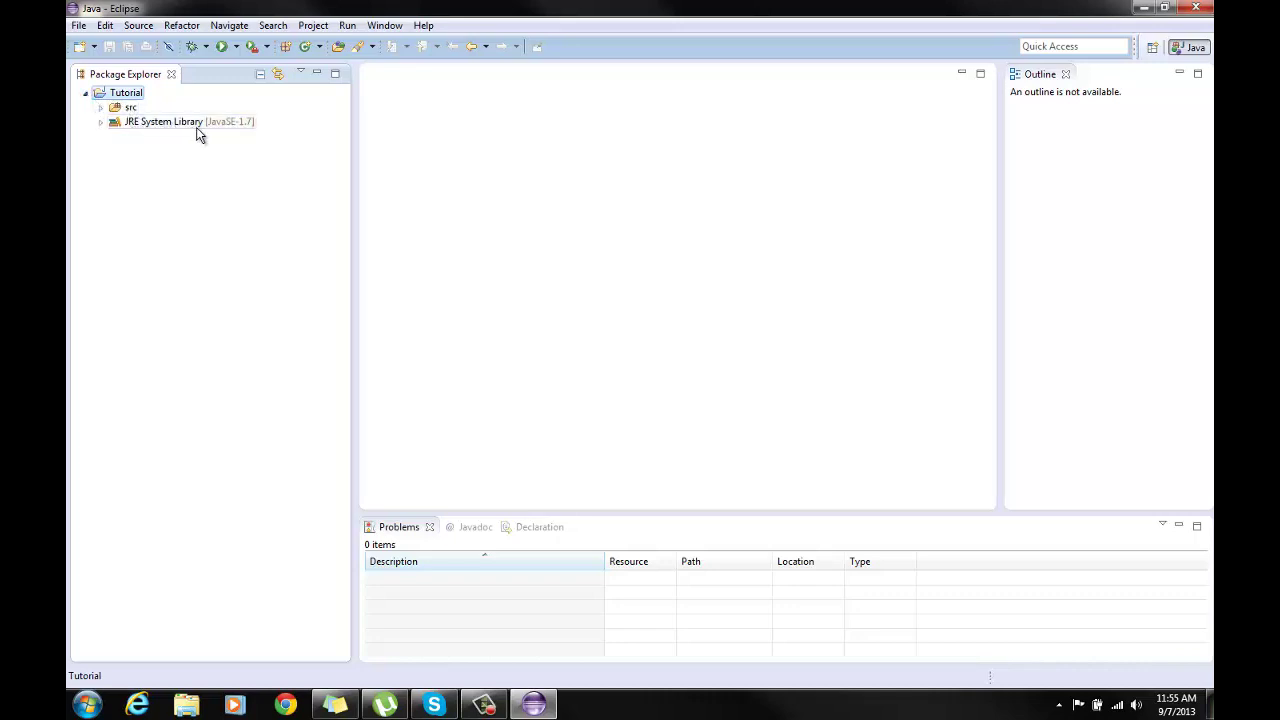
right_click(104, 97)
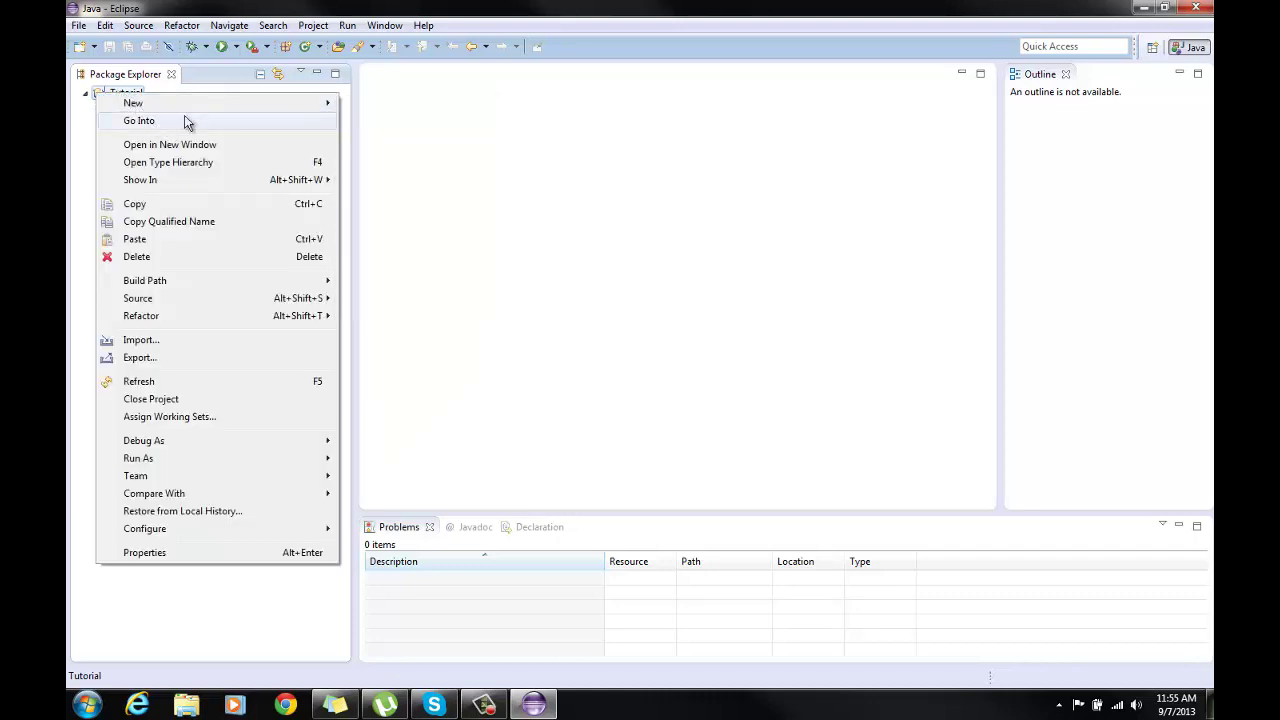
mouse_move(229, 108)
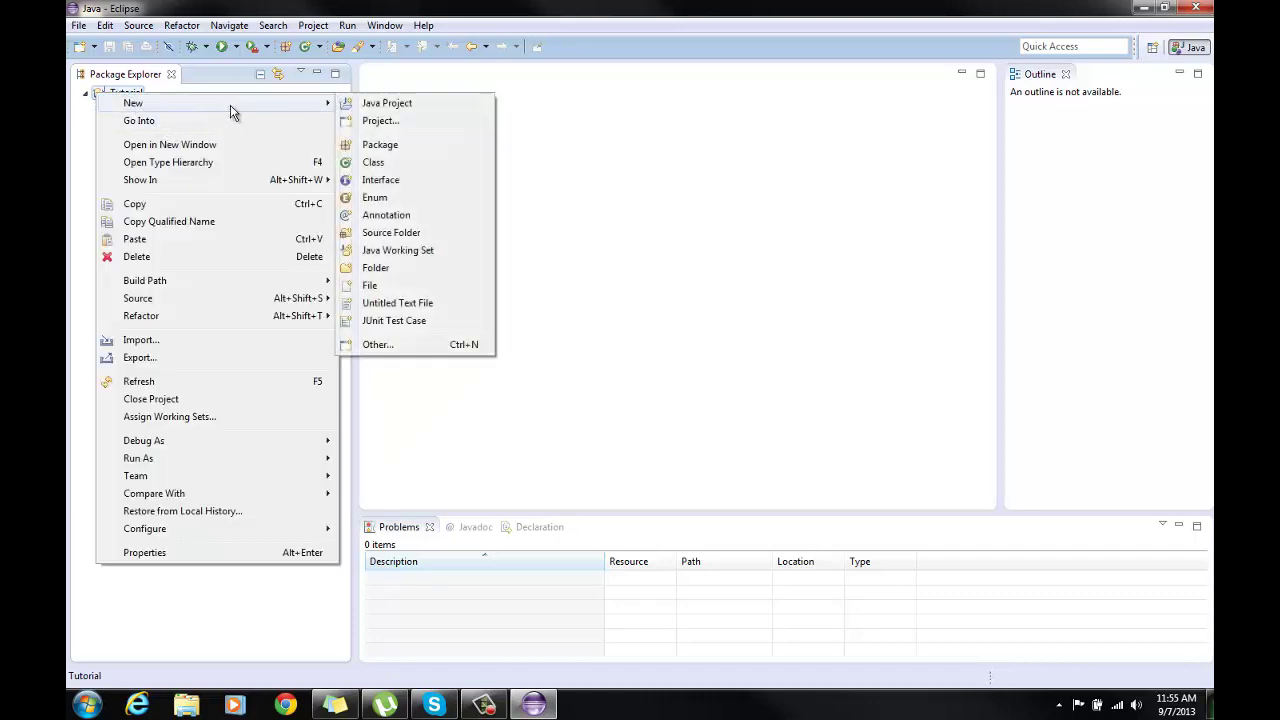
left_click(405, 163)
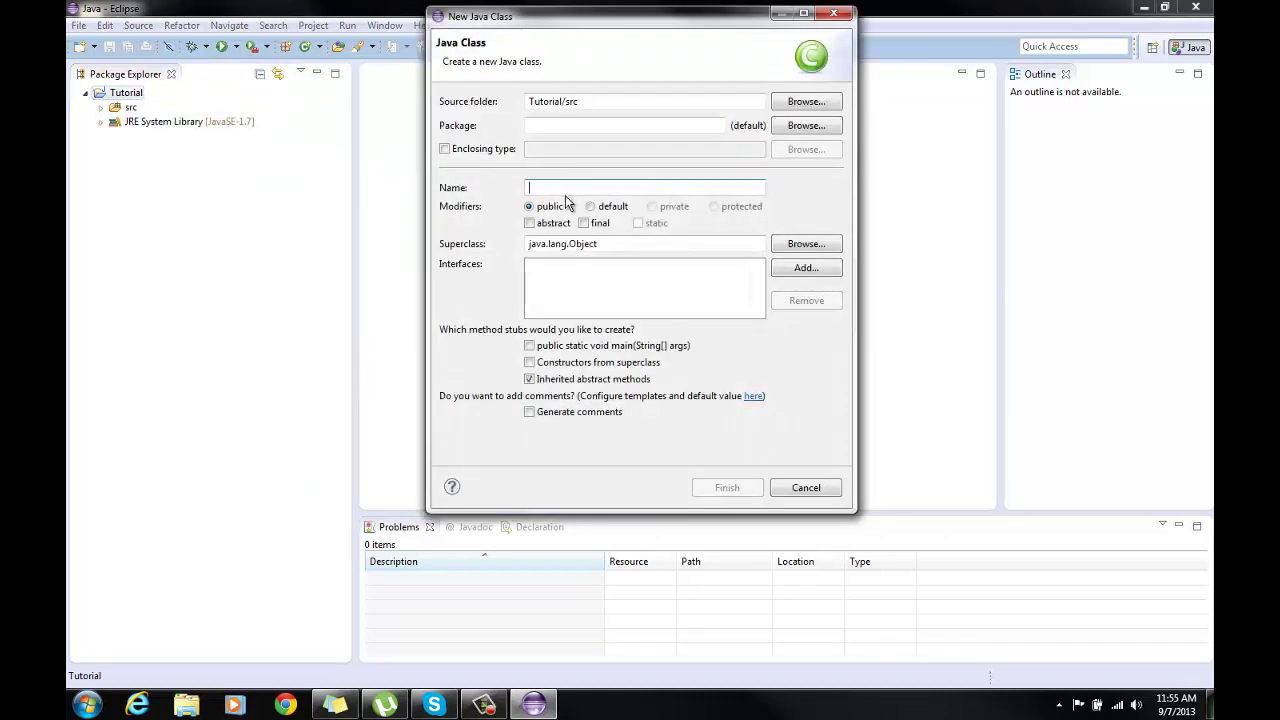
type("T")
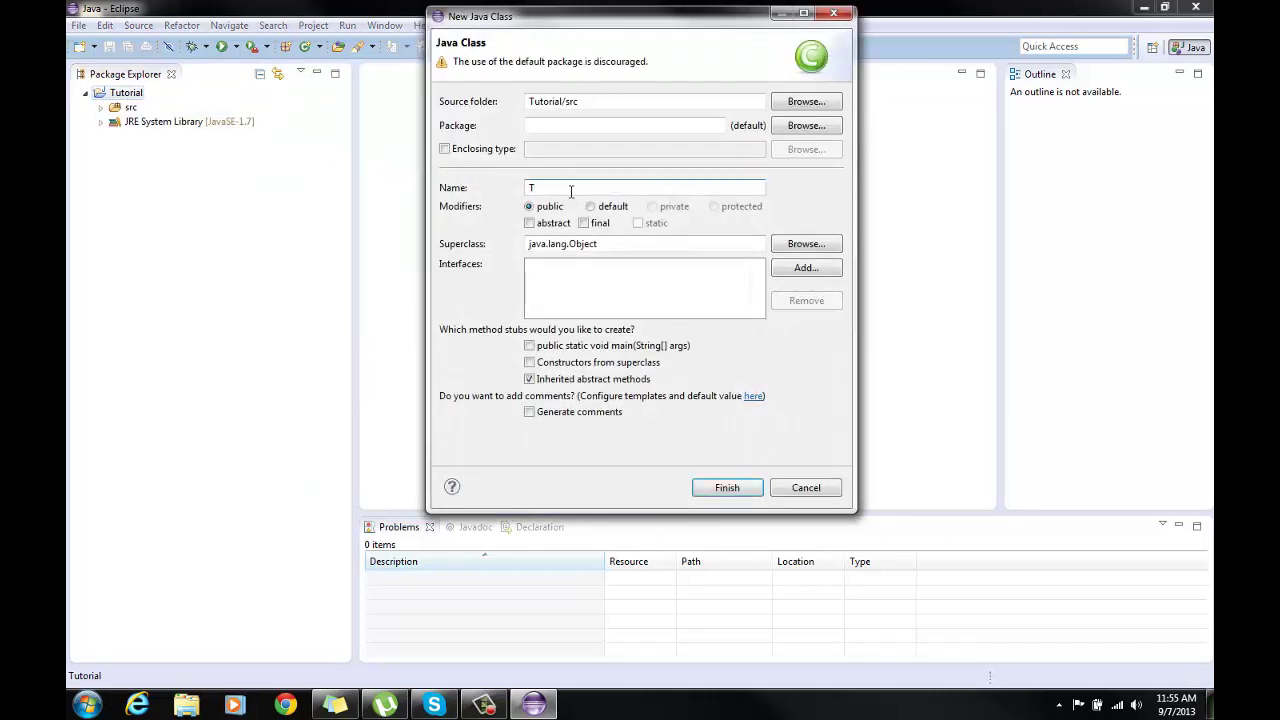
key("BackSpace")
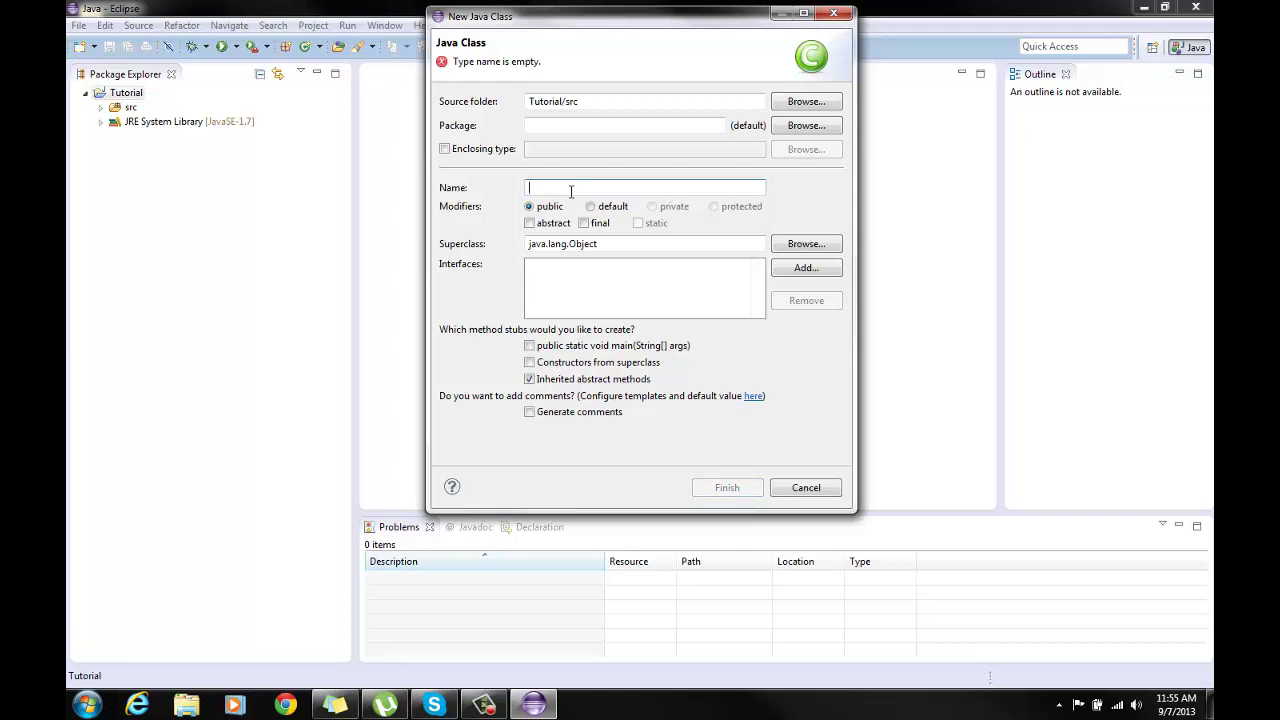
type("Youtube")
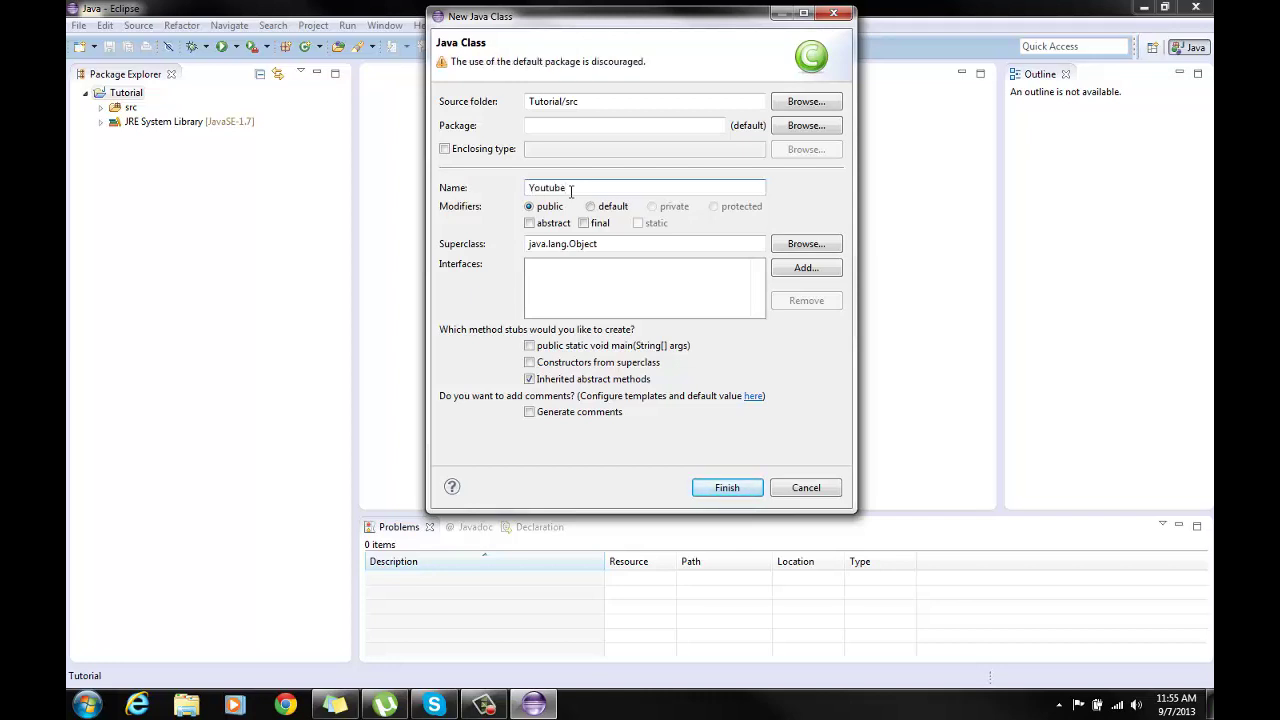
key("Return")
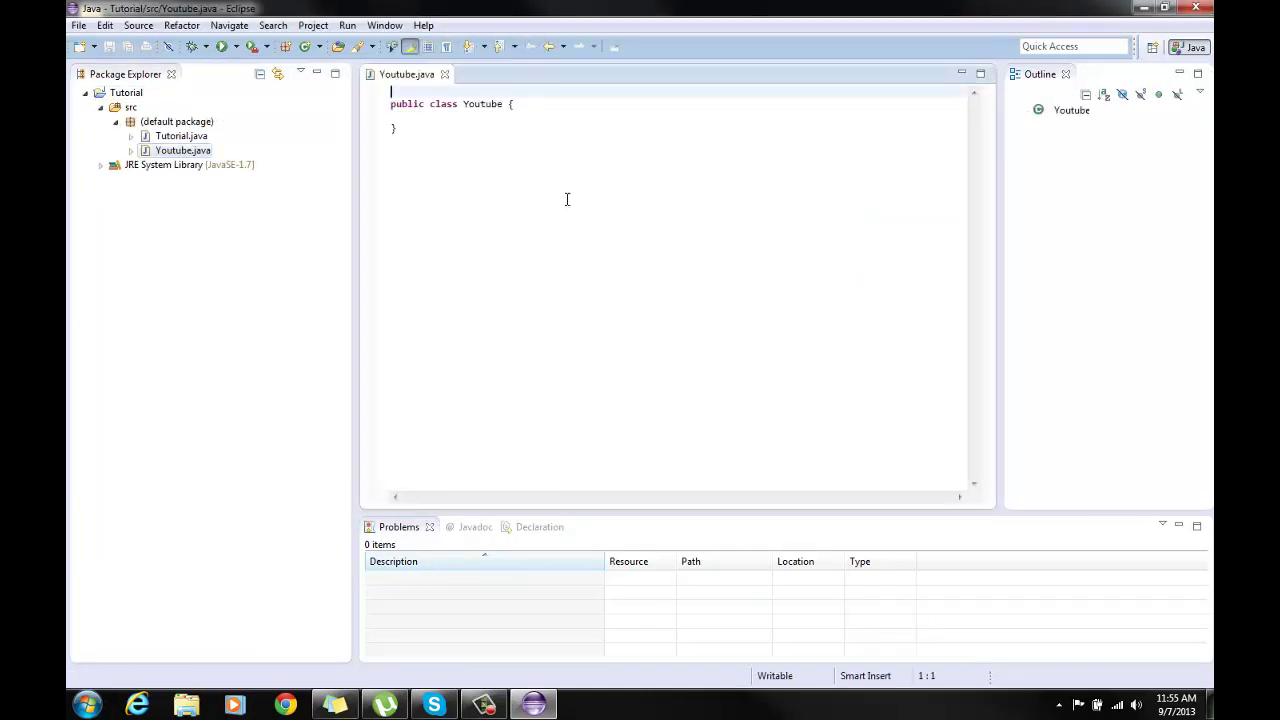
left_click(441, 115)
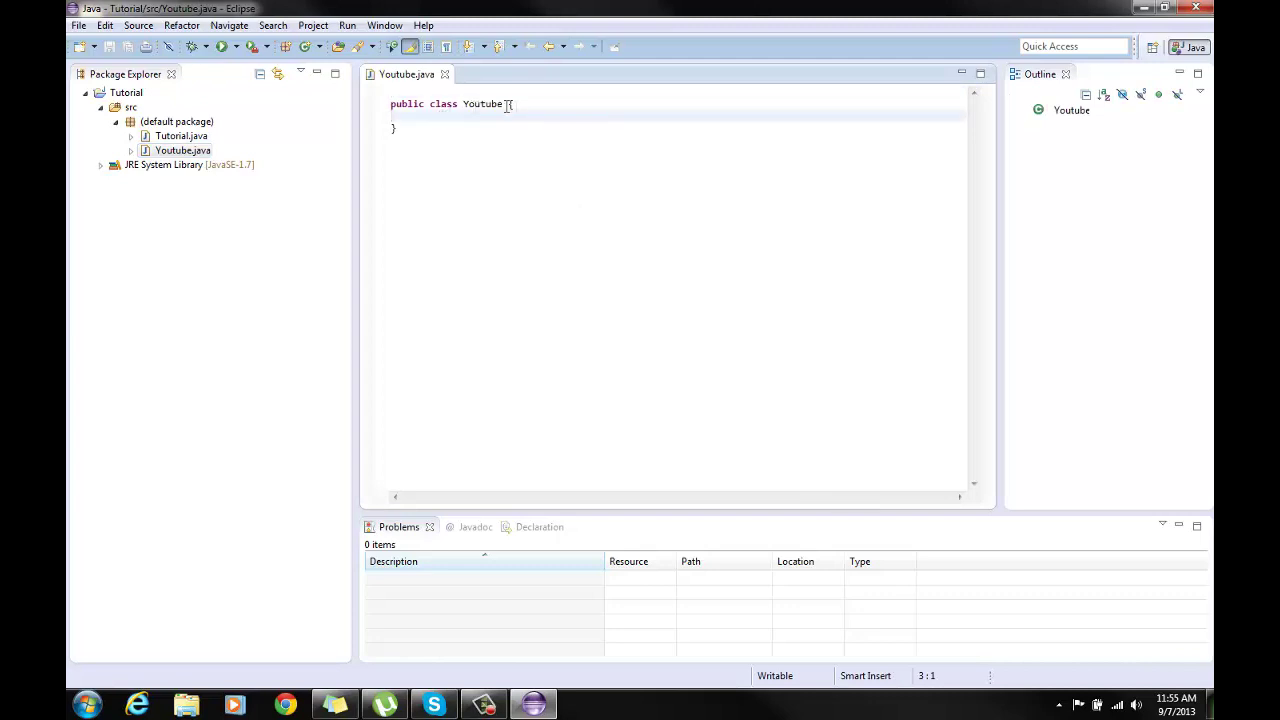